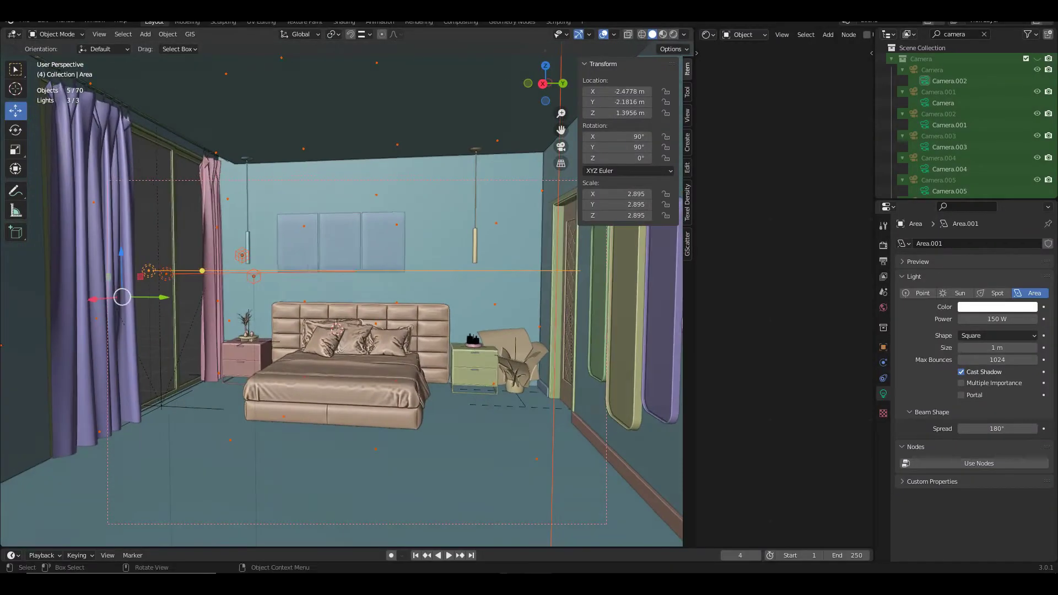
Step: Move the selected light objects into the Lights collection
key("Return")
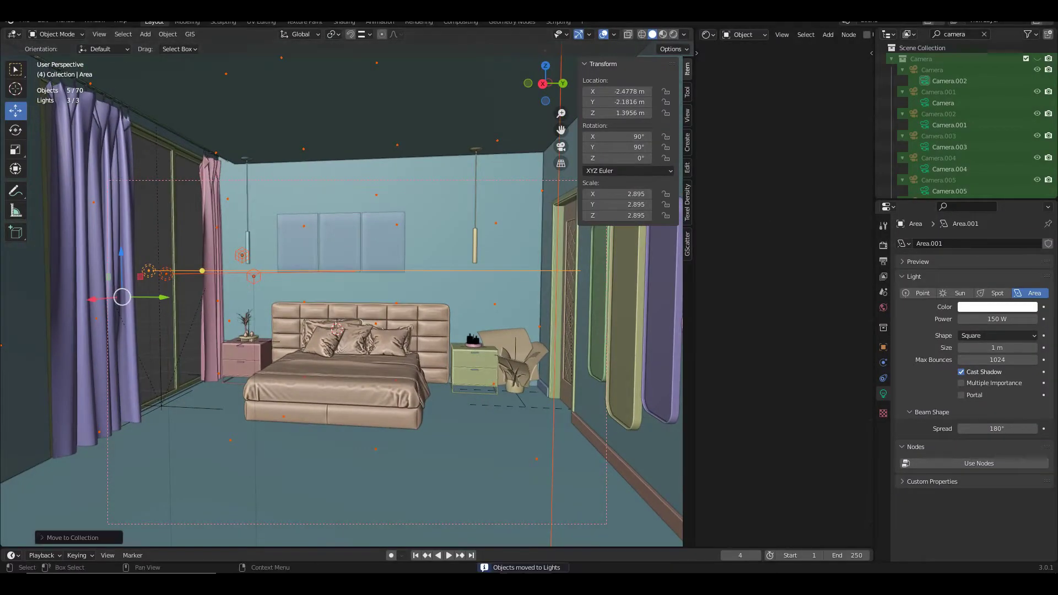
middle_click_drag(600, 303, 634, 308)
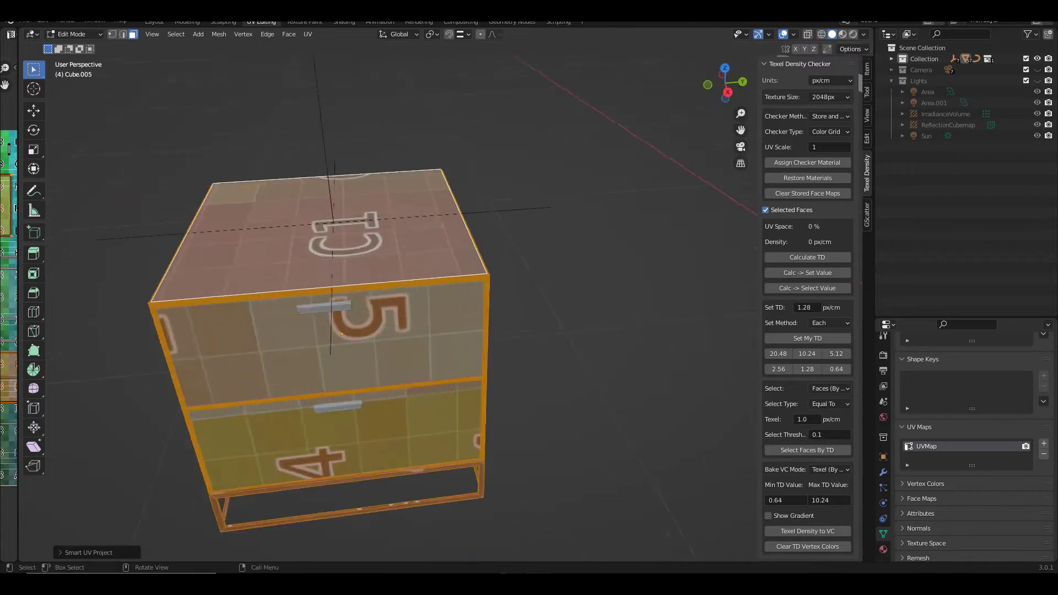
Step: Smart UV project the nightstand, then mark a seam and unwrap the pendant tube
key("u")
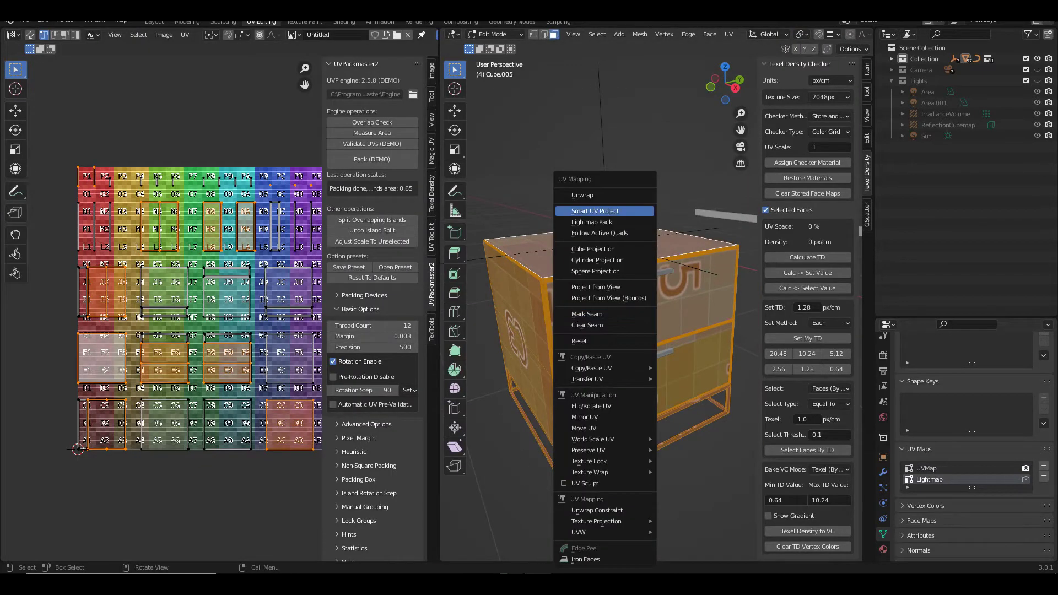
key("Return")
key("Return")
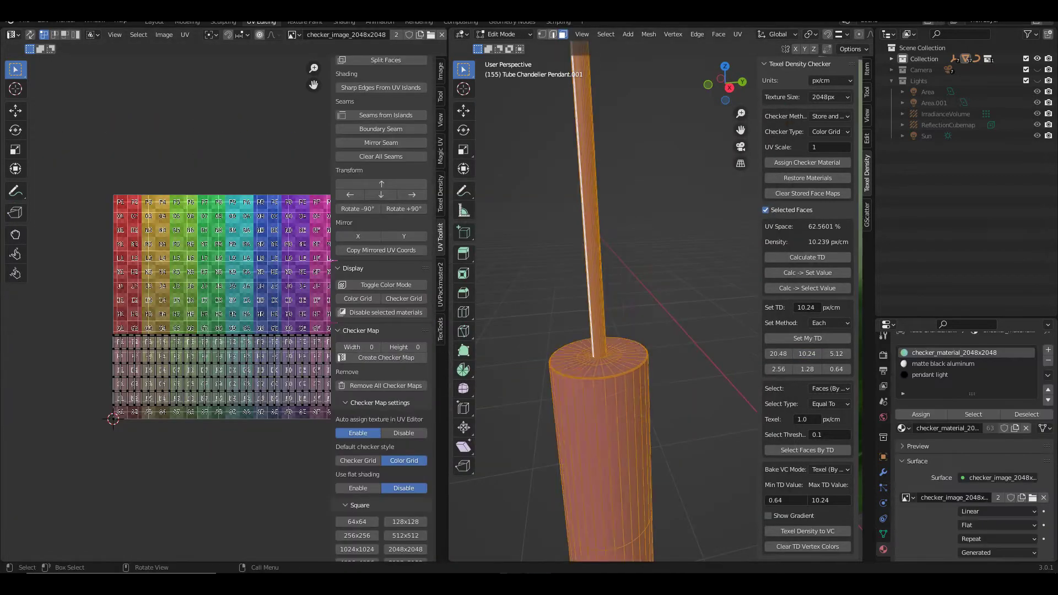
middle_click_drag(601, 303, 601, 330, "ctrl")
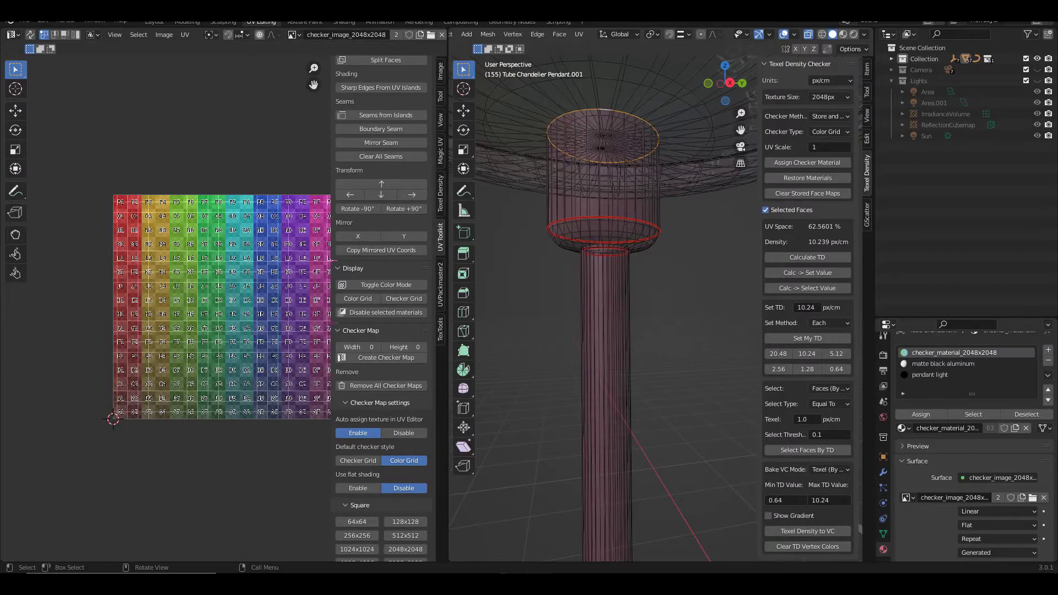
right_click(606, 173)
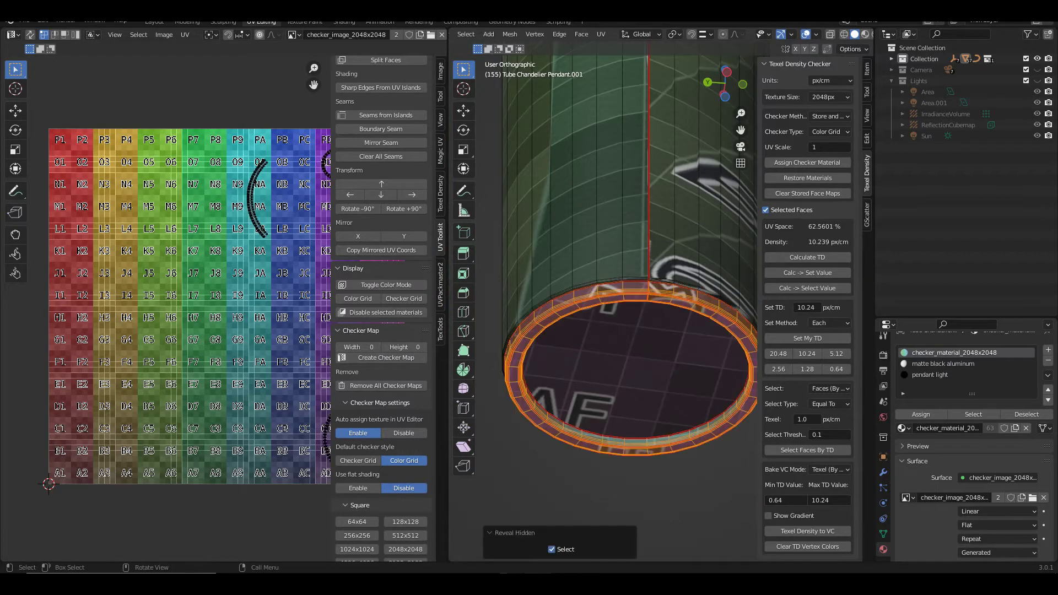
key("a")
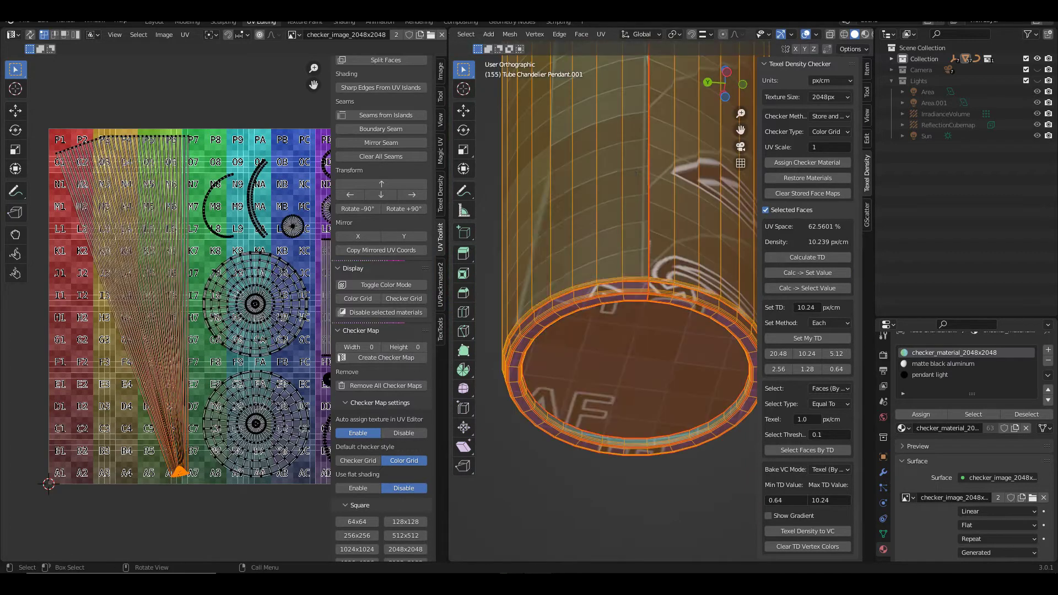
key("u")
key("Return")
scroll(606, 275, "down", 6)
middle_click_drag(606, 276, 573, 242)
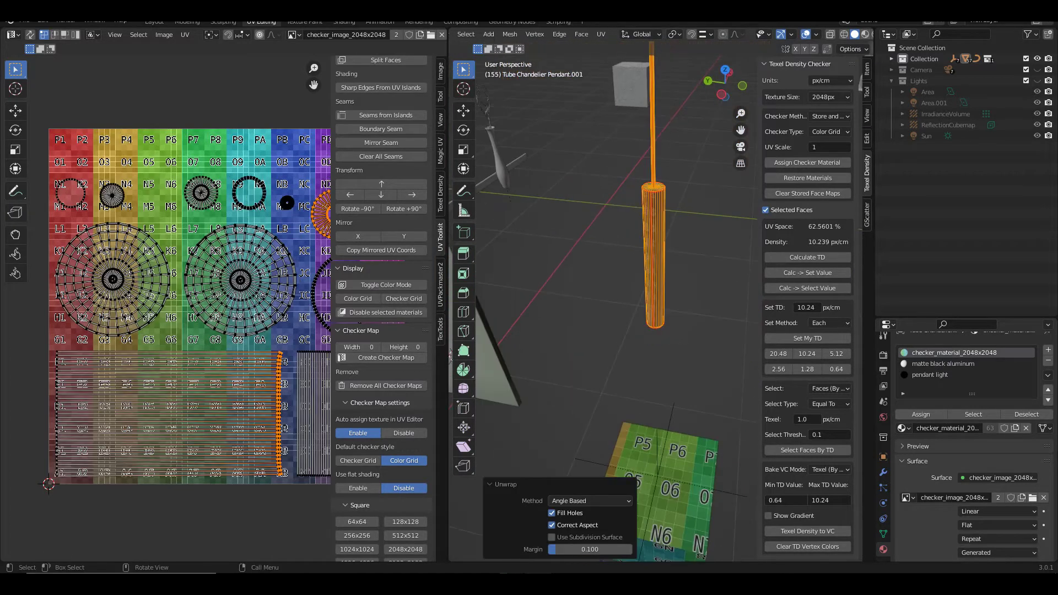
scroll(607, 276, "up", 3)
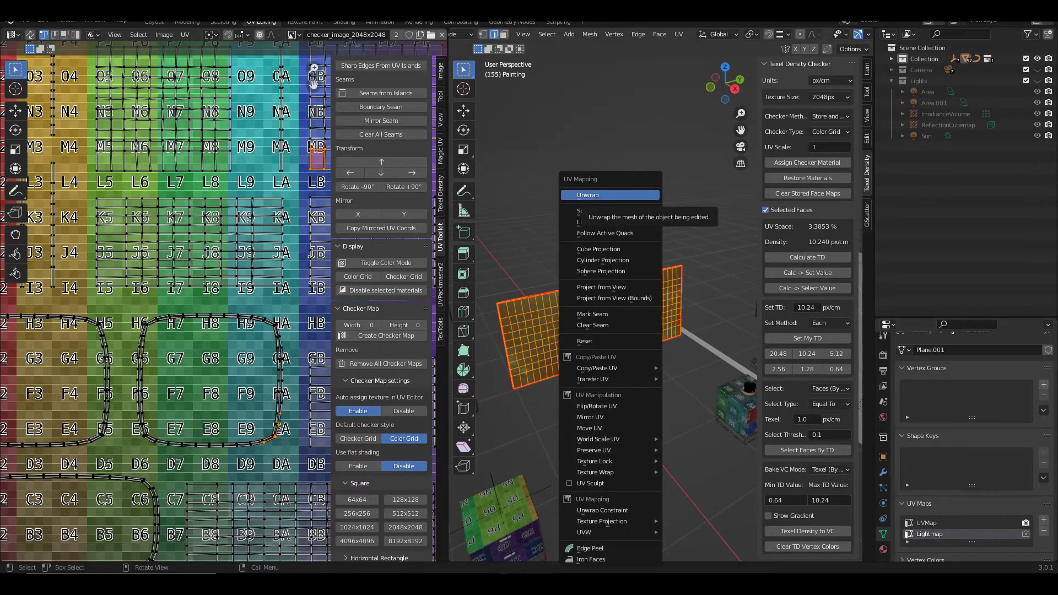
Step: Smart UV project the painting and the door frame
left_click(587, 196)
key("u")
left_click(552, 210)
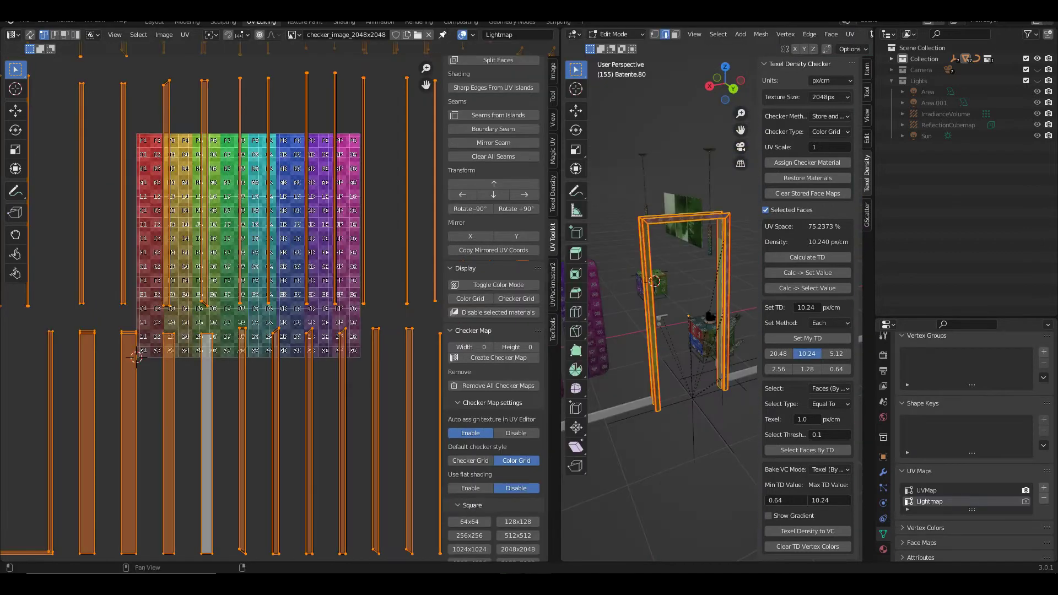
key("u")
left_click(634, 210)
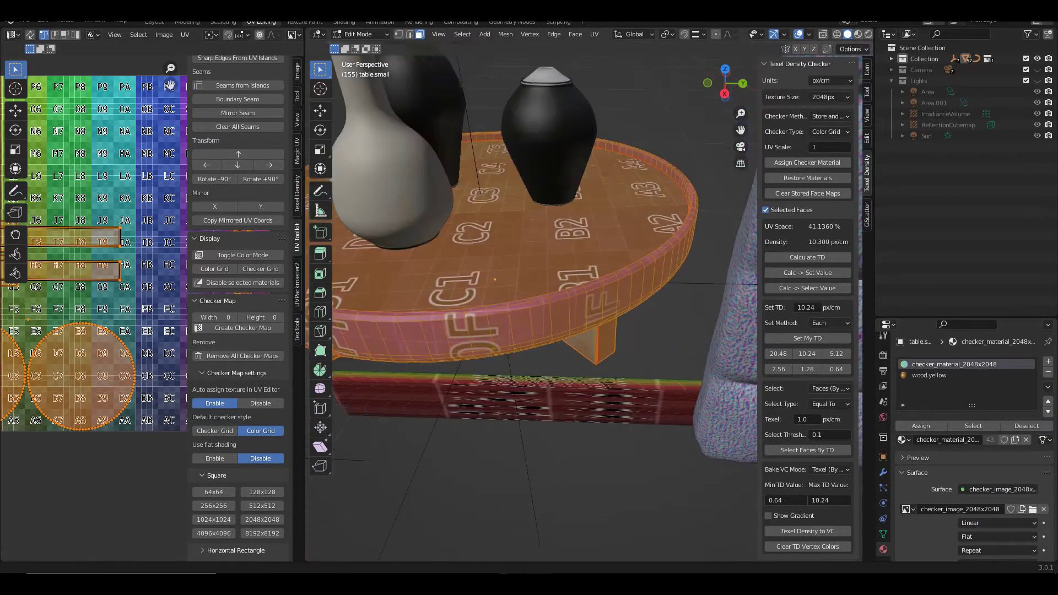
Step: Smart UV project the table rim and the plant pot
scroll(532, 253, "up", 3)
left_click(601, 264)
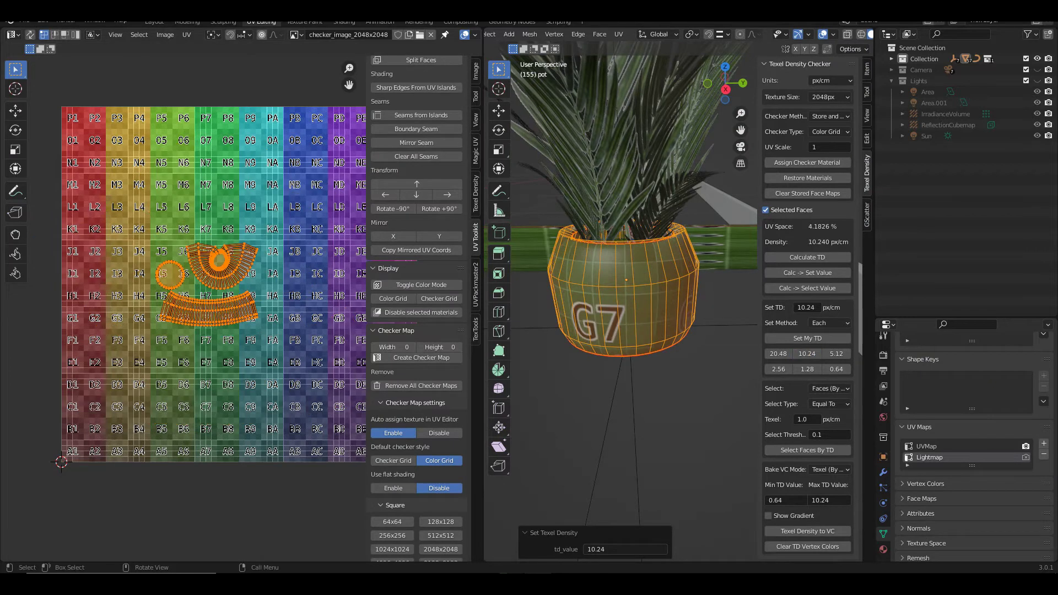
key("u")
left_click(604, 210)
left_click(624, 296)
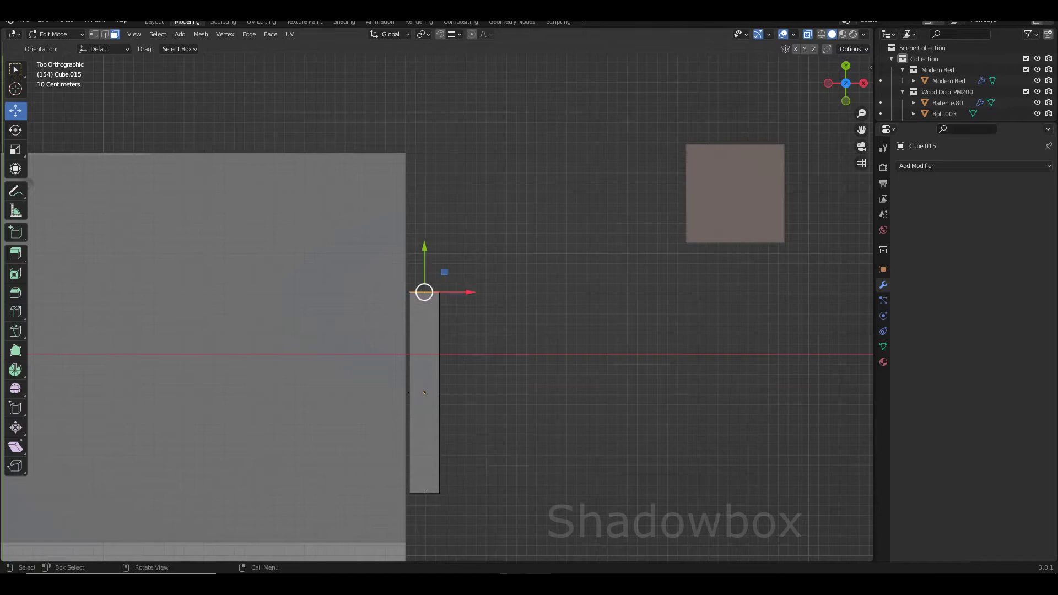
Step: Extrude the room shell's faces outward along their normals to thicken the shadowbox
key("e")
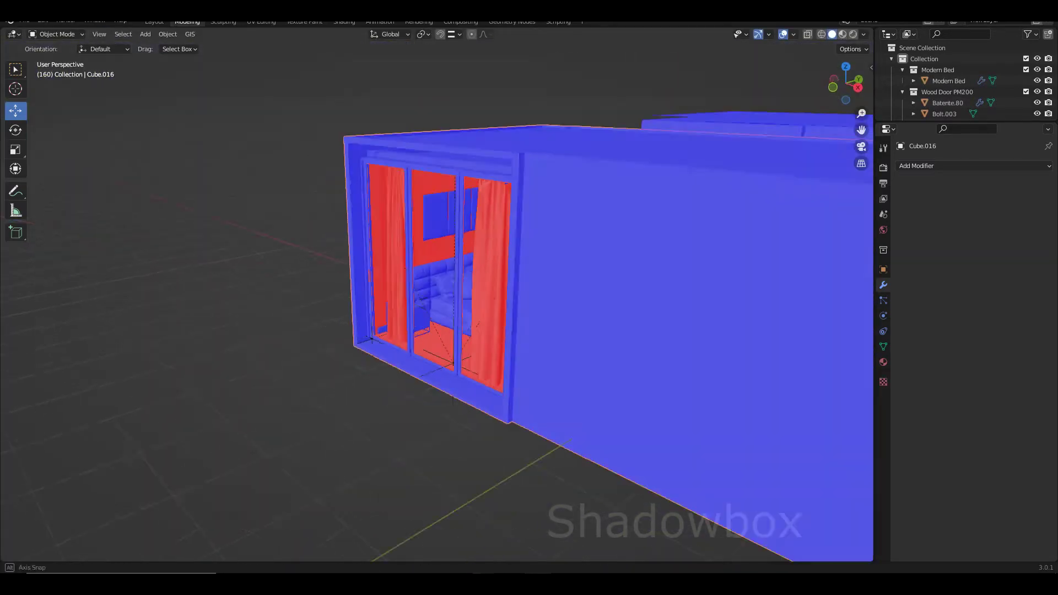
Step: Apply all transforms to the selected interior objects
key("F3")
key("Return")
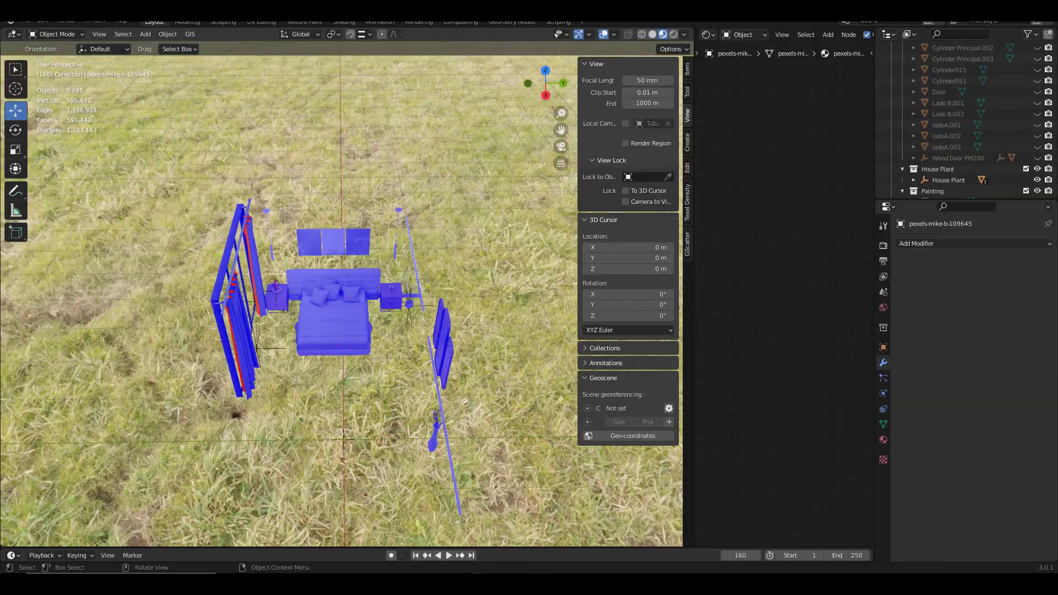
key("ctrl+a")
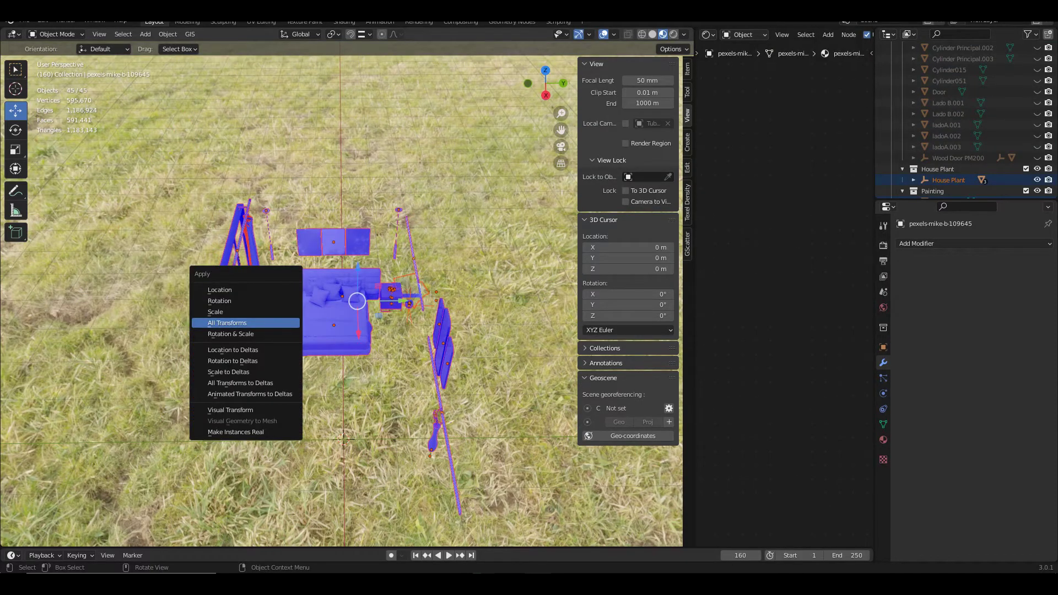
left_click(227, 323)
Step: Export the selection as FBX to Interior_Sm001.fbx
left_click(25, 21)
mouse_move(42, 179)
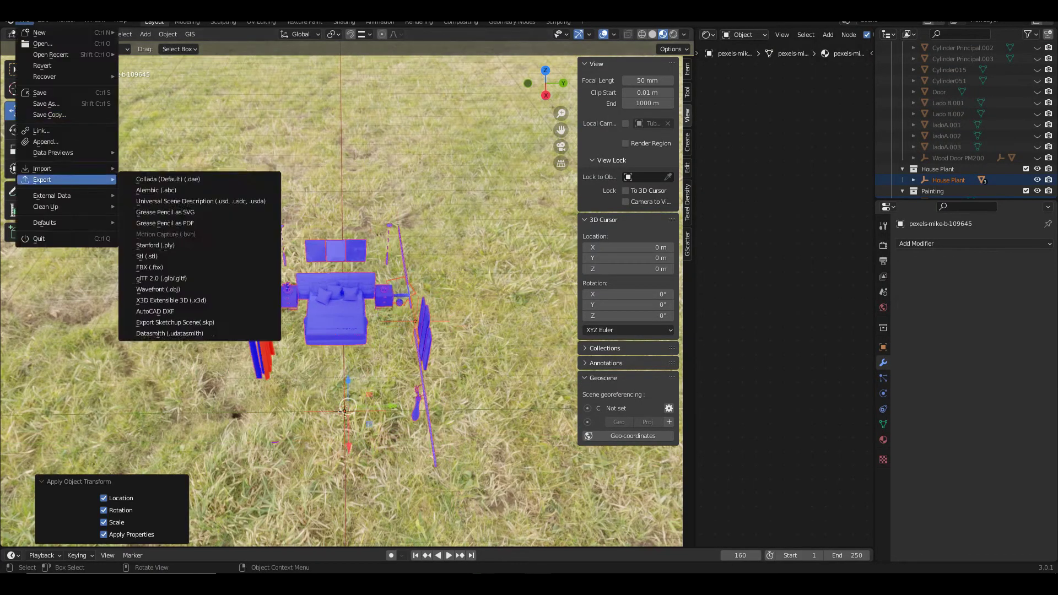
left_click(149, 267)
type("Interior_Sm001.fbx")
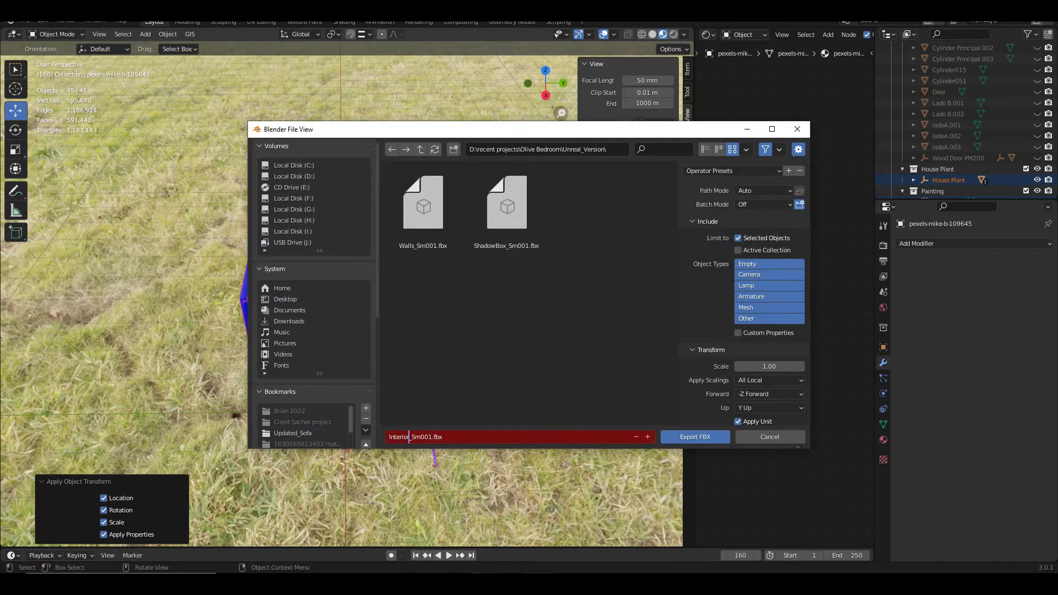
key("Return")
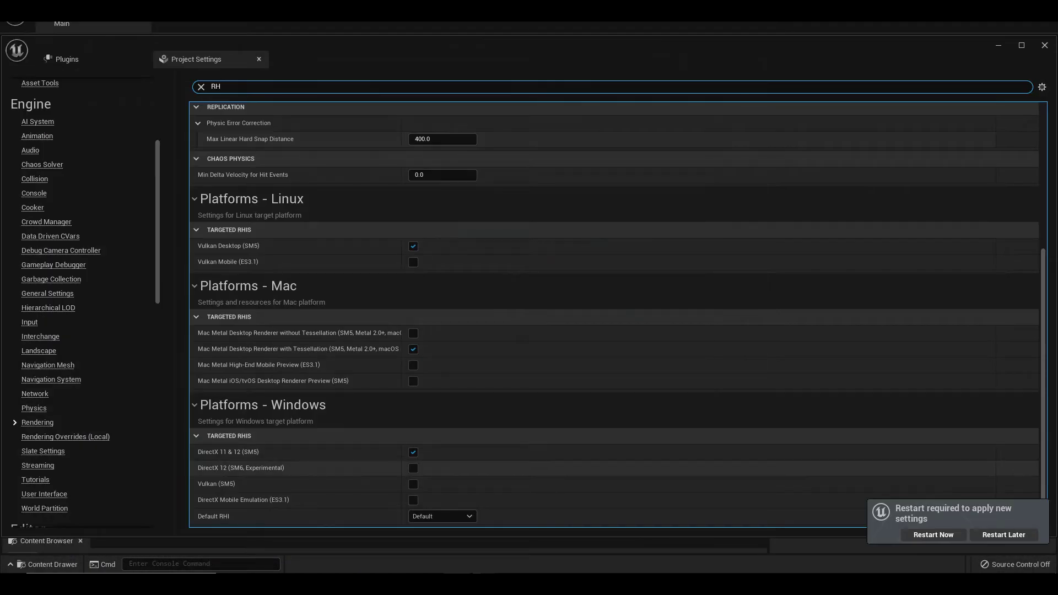
Step: Set the project's default RHI to DirectX 12
left_click(441, 517)
left_click(435, 546)
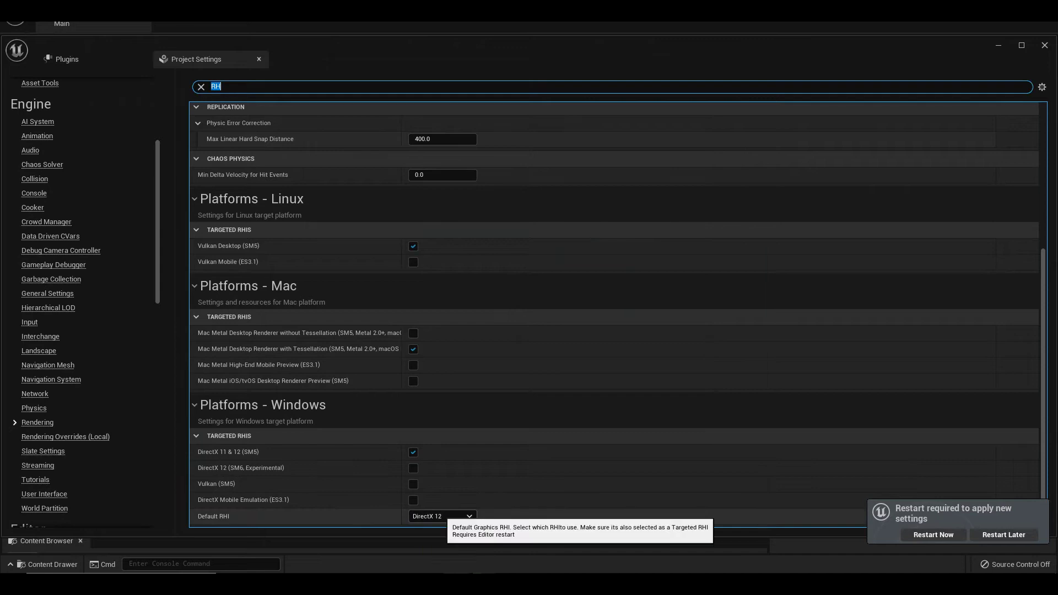
scroll(619, 315, "up", 5)
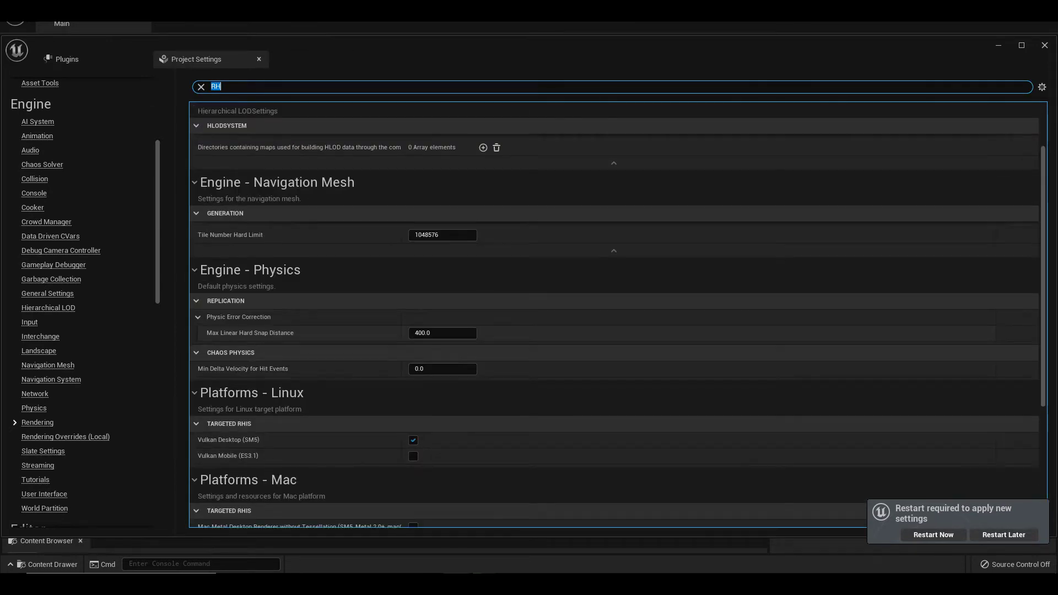
Step: Enable hardware ray tracing support, accept the skin cache, and create a new content folder
type("rayt")
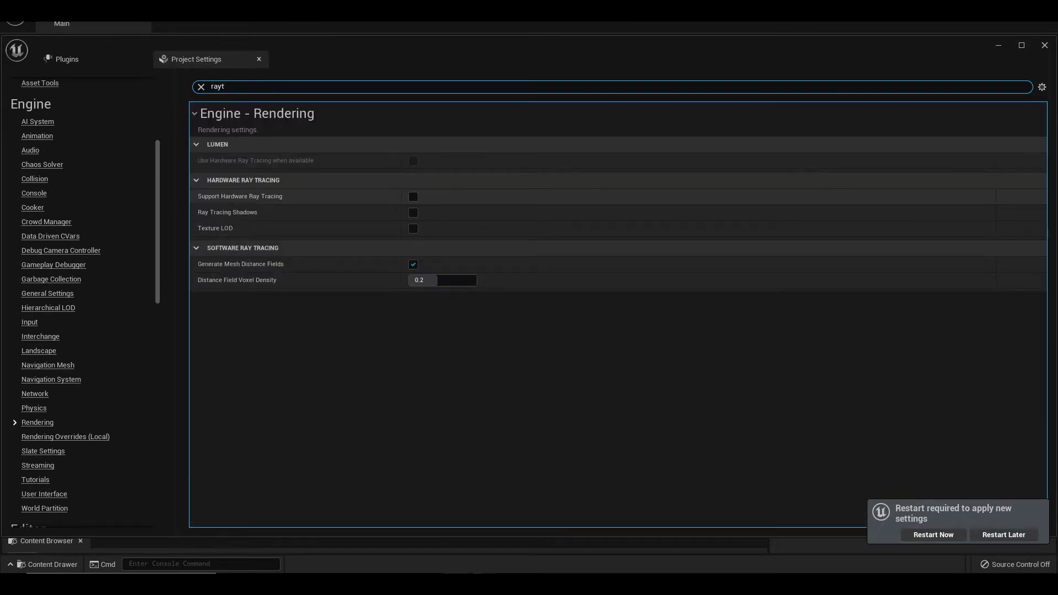
left_click(413, 196)
key("Return")
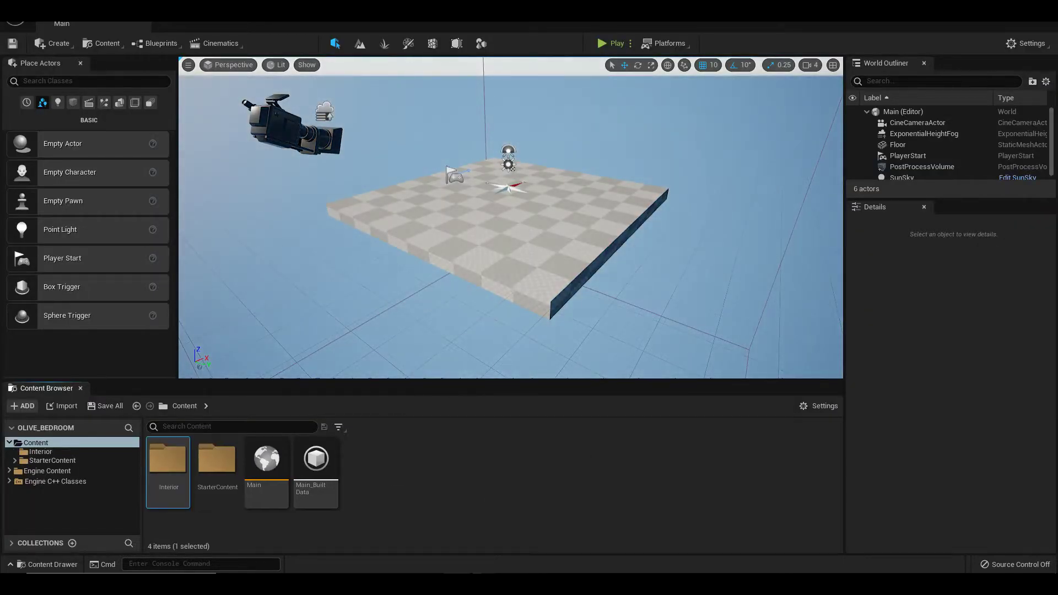
right_click(481, 475)
left_click(518, 124)
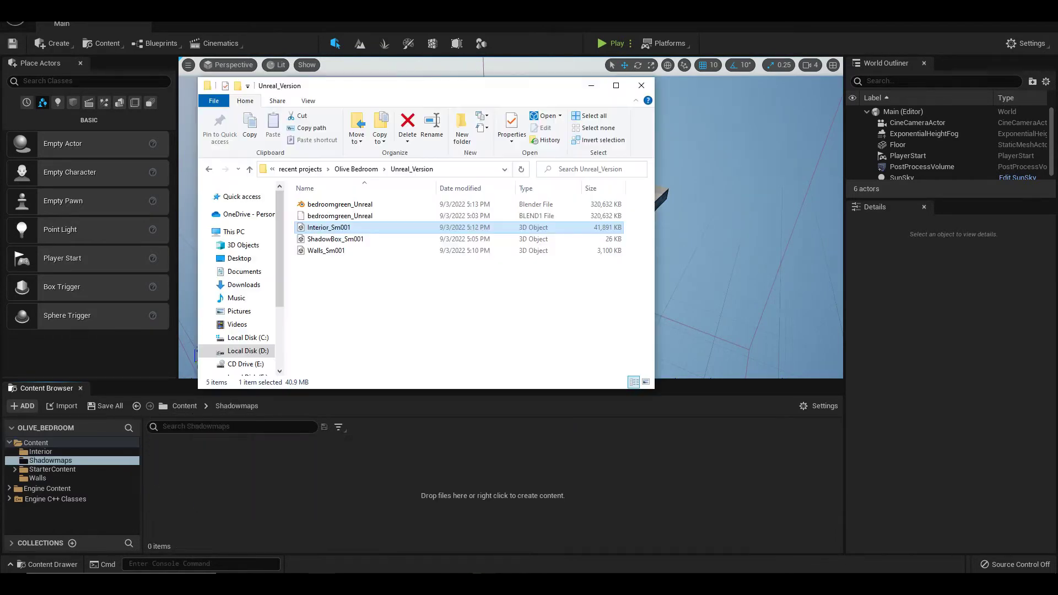
Step: Import ShadowBox_Sm001.fbx into the Shadowmaps folder after reviewing the advanced mesh options
left_click_drag(335, 239, 492, 485)
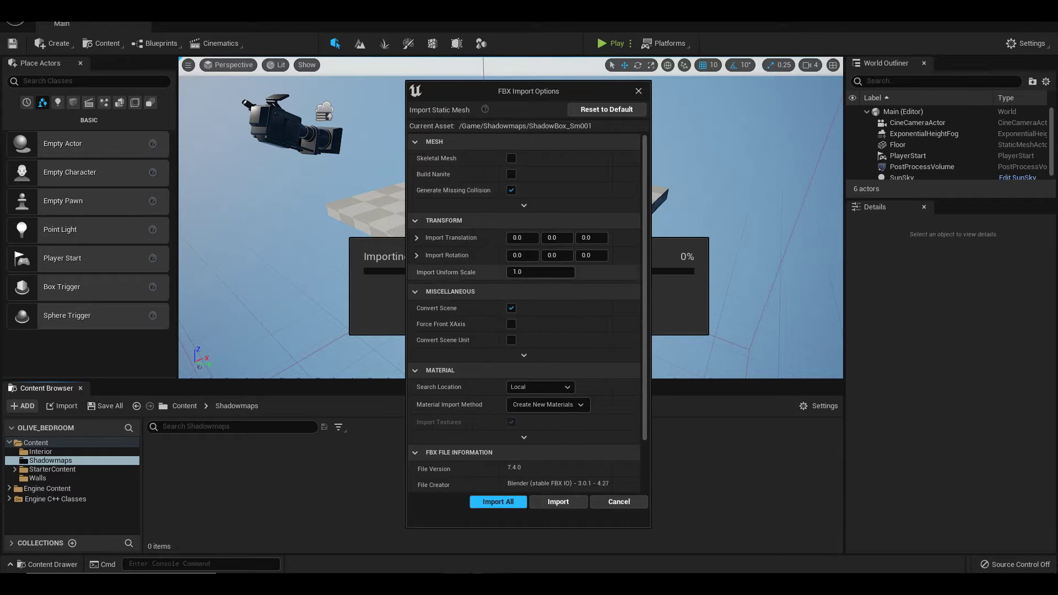
left_click(524, 205)
scroll(524, 303, "down", 3)
scroll(524, 304, "down", 5)
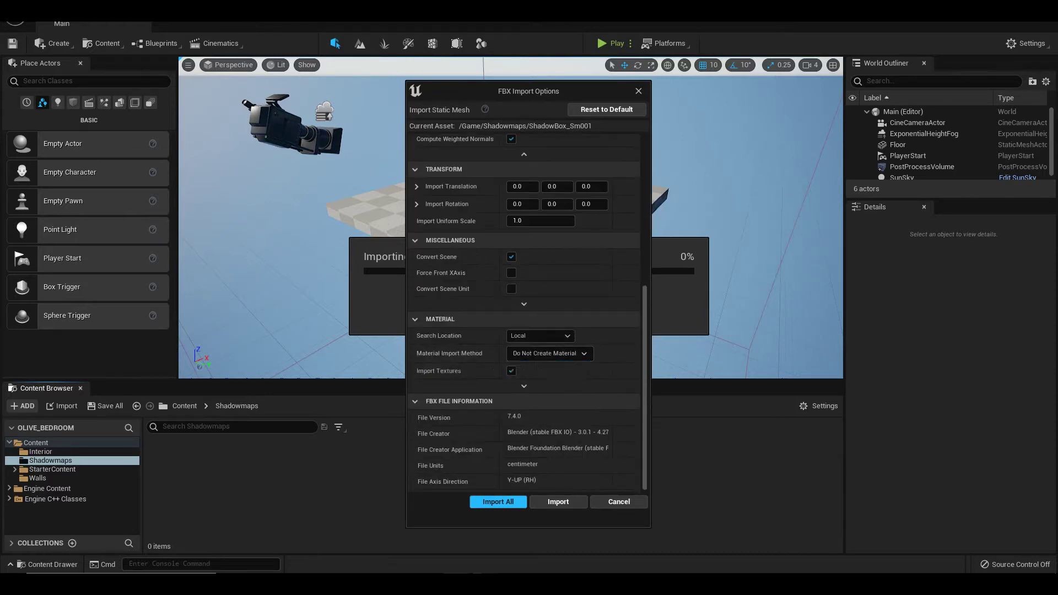
key("Return")
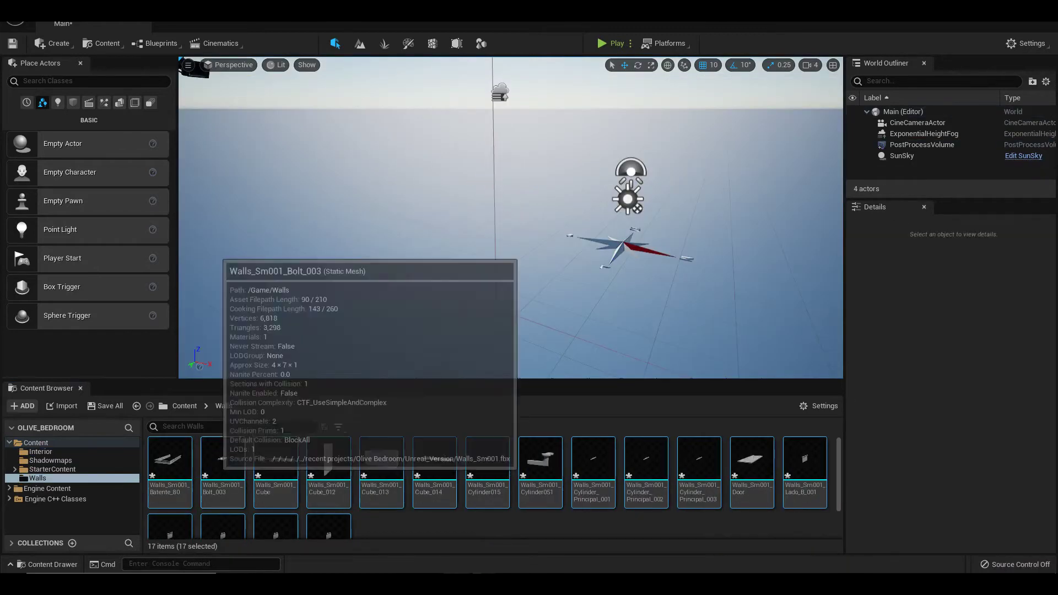
Step: Place the 17 wall meshes in the level, rotate them, and fly inside the room
mouse_move(223, 460)
left_mouse_down()
mouse_move(496, 221)
mouse_move(391, 215)
left_mouse_up()
key("e")
right_click_drag(448, 216, 505, 190)
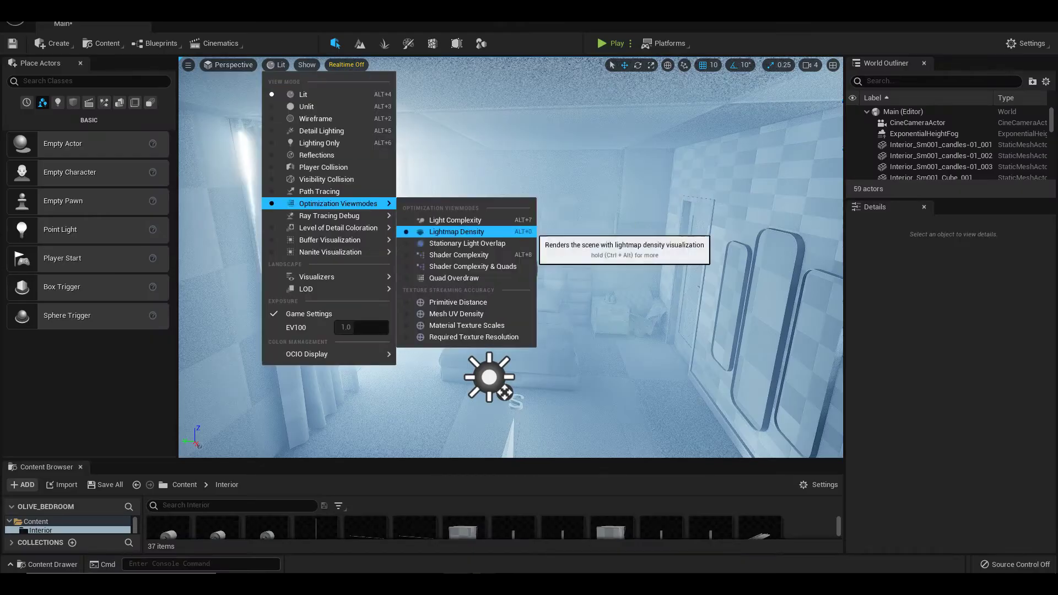
Step: View the scene in Lightmap Density mode and inspect the cube mesh's build settings
left_click(457, 232)
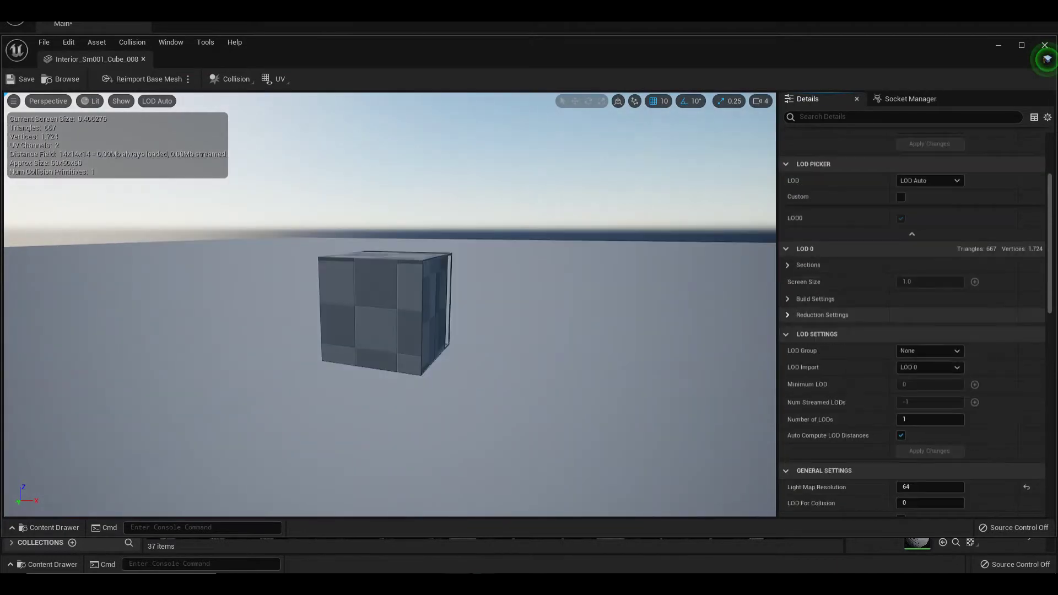
left_click(787, 299)
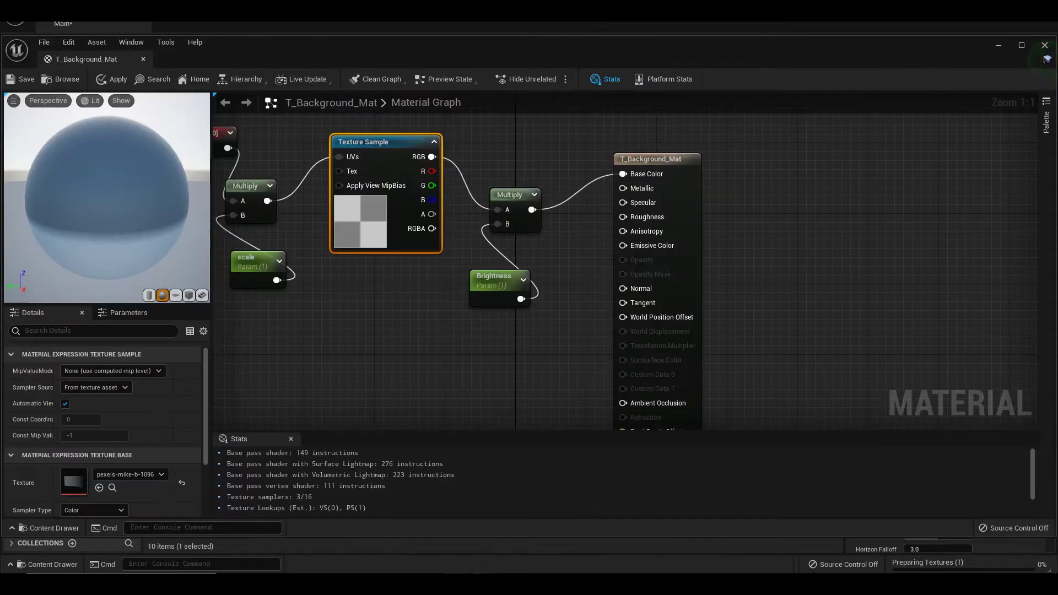
Step: Set T_Background_Mat's texture sample to pexels-mike-b-109645 and save the material
left_click(165, 389)
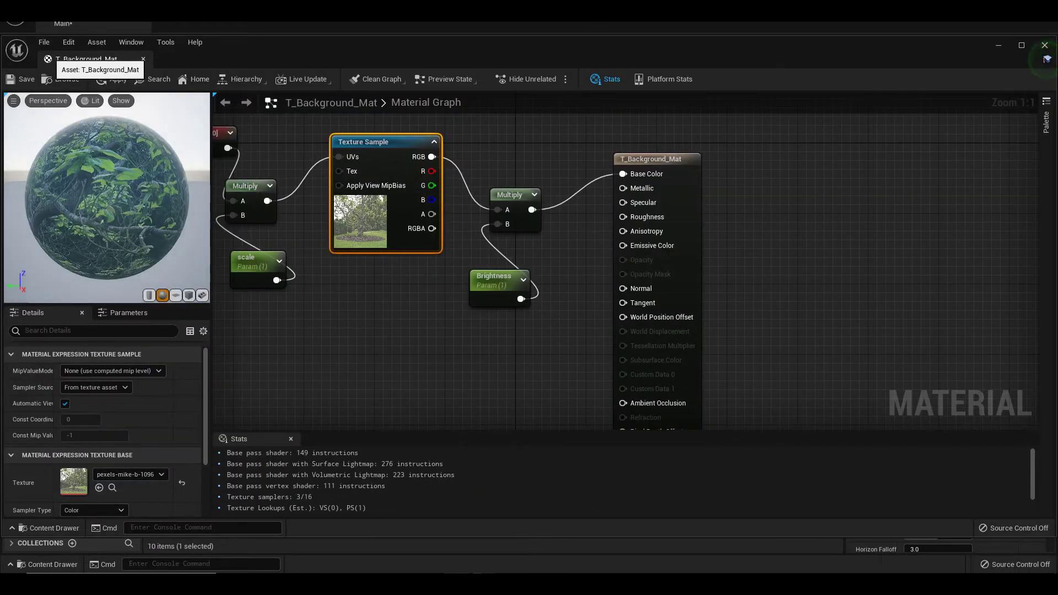
left_click(22, 79)
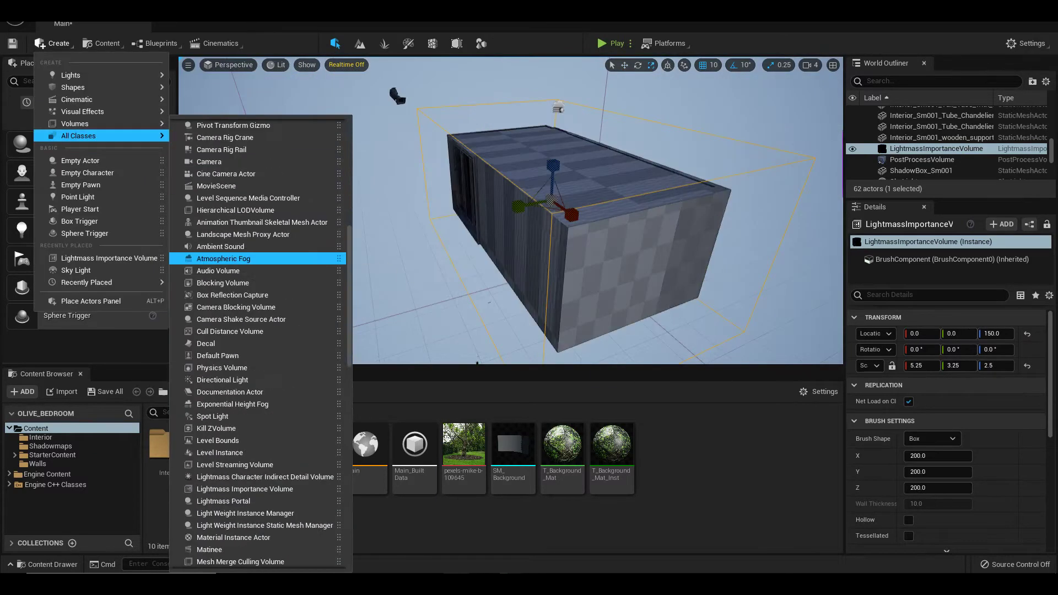
Step: Add a Lightmass Portal at the window and save the Main level
scroll(248, 389, "down", 3)
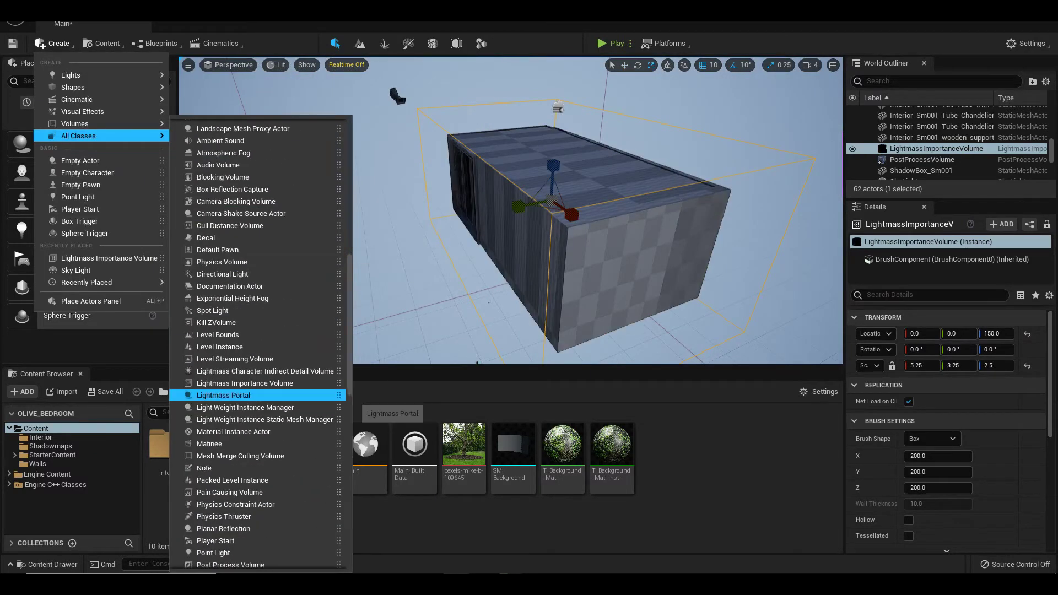
left_click(248, 390)
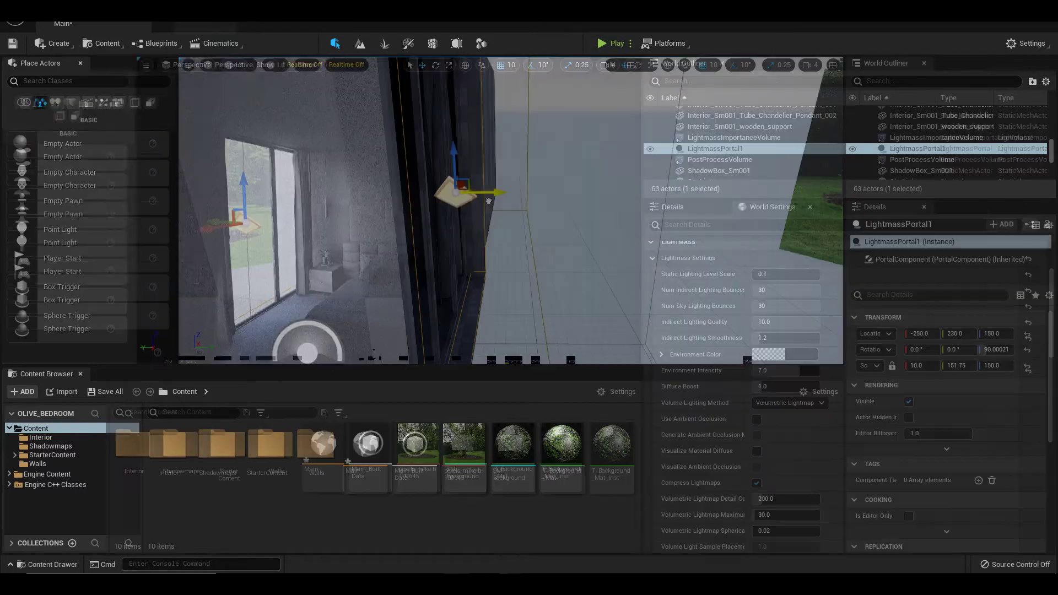
left_click(15, 15)
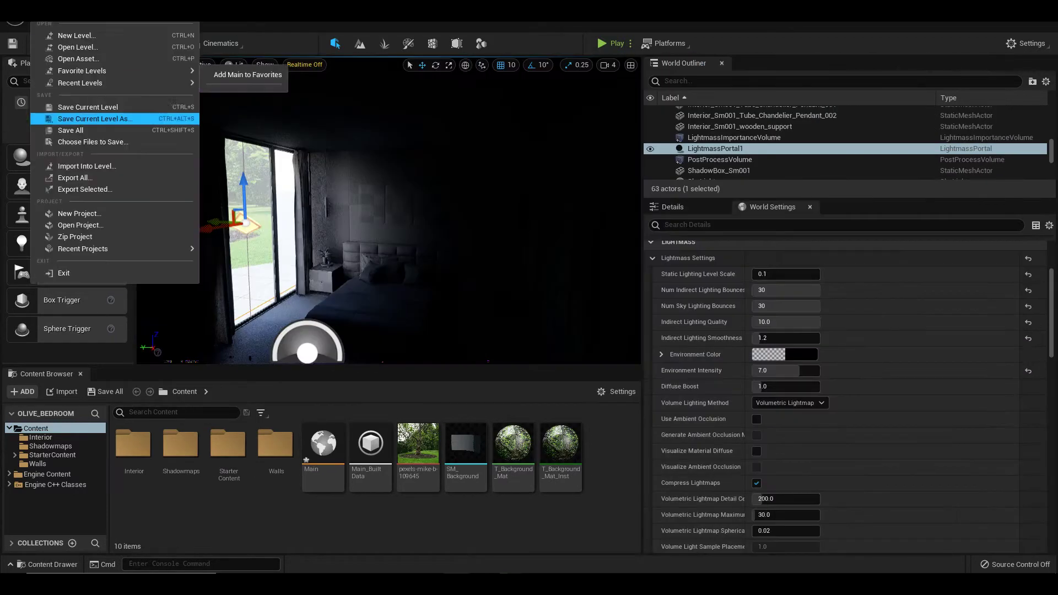
left_click(100, 118)
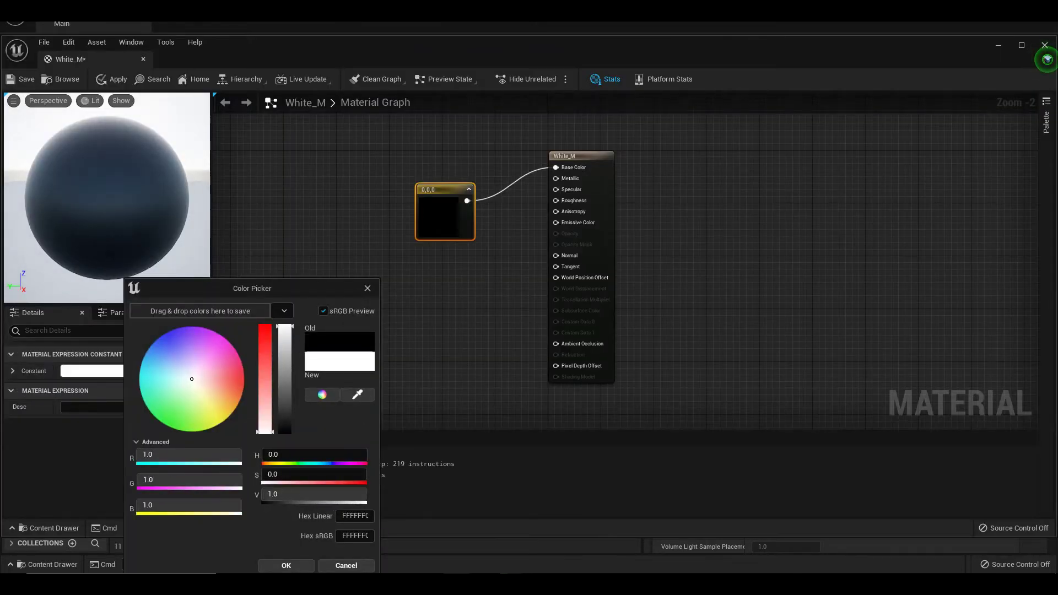
Step: Give White_M a white constant colour and assign it to the selected meshes
key("Return")
left_click(1045, 45)
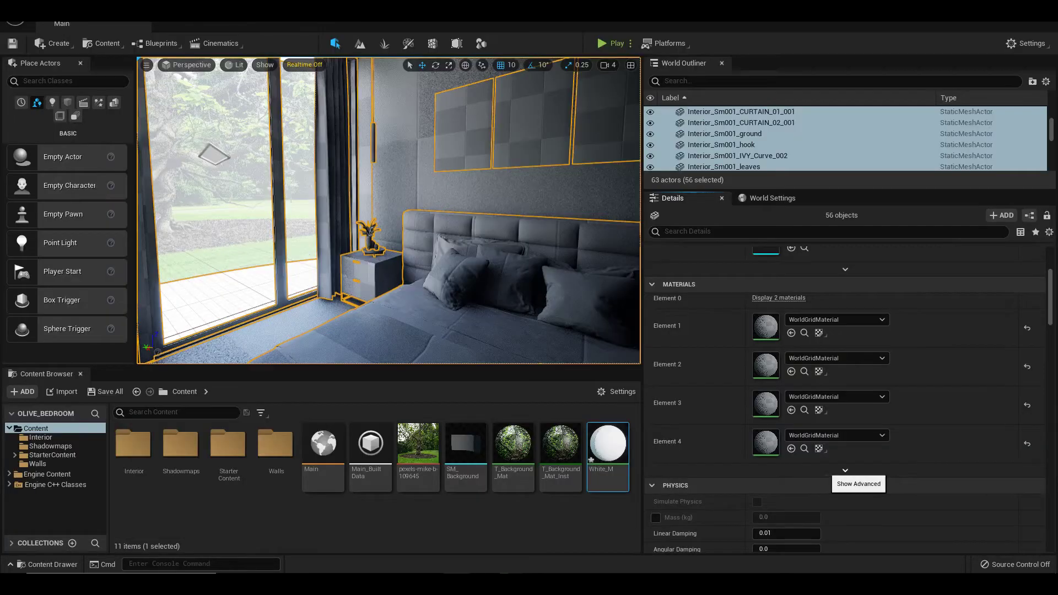
scroll(845, 472, "down", 1)
left_click_drag(608, 443, 766, 315)
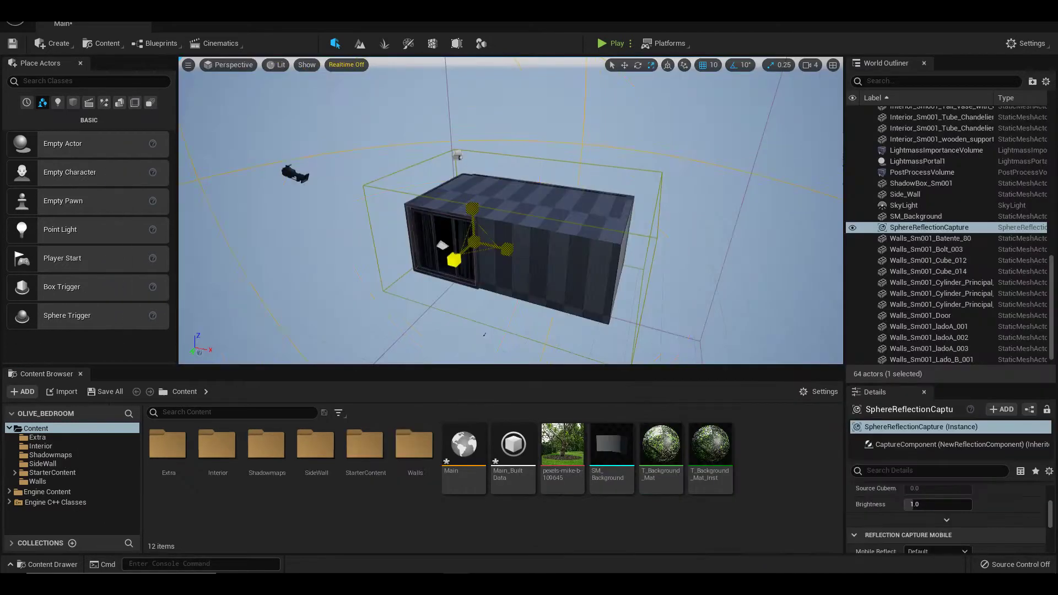
Step: Rotate and duplicate the sphere reflection capture, then add a spot light to the room
key("e")
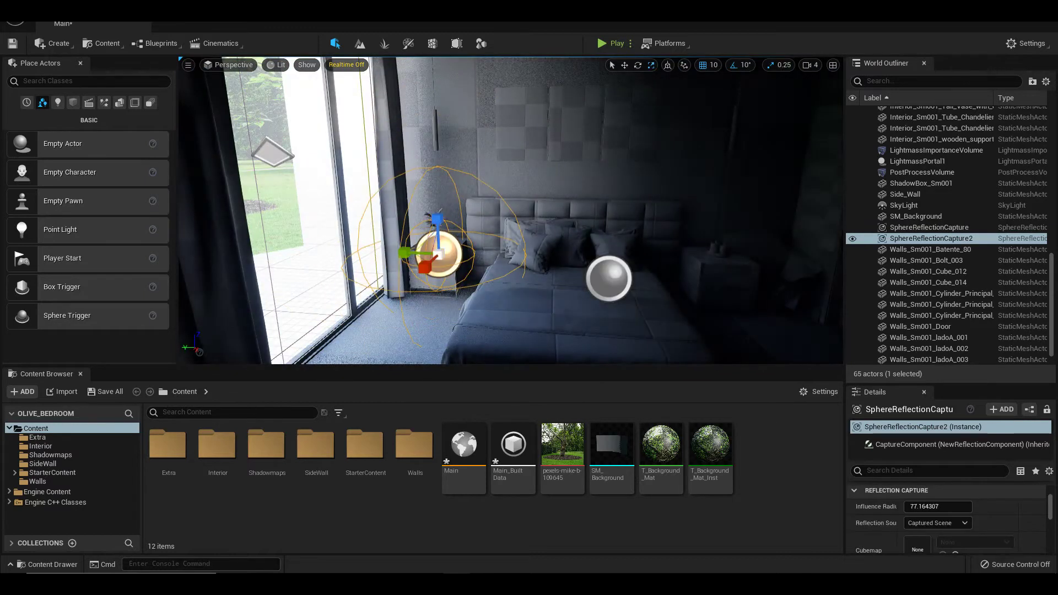
key("ctrl+d")
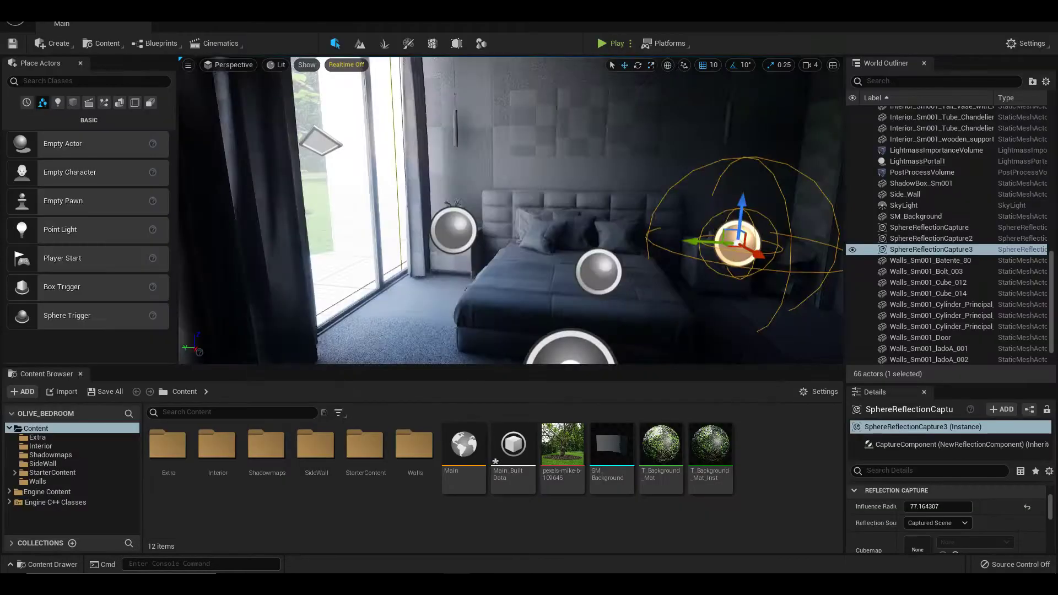
left_click(52, 43)
left_click(223, 104)
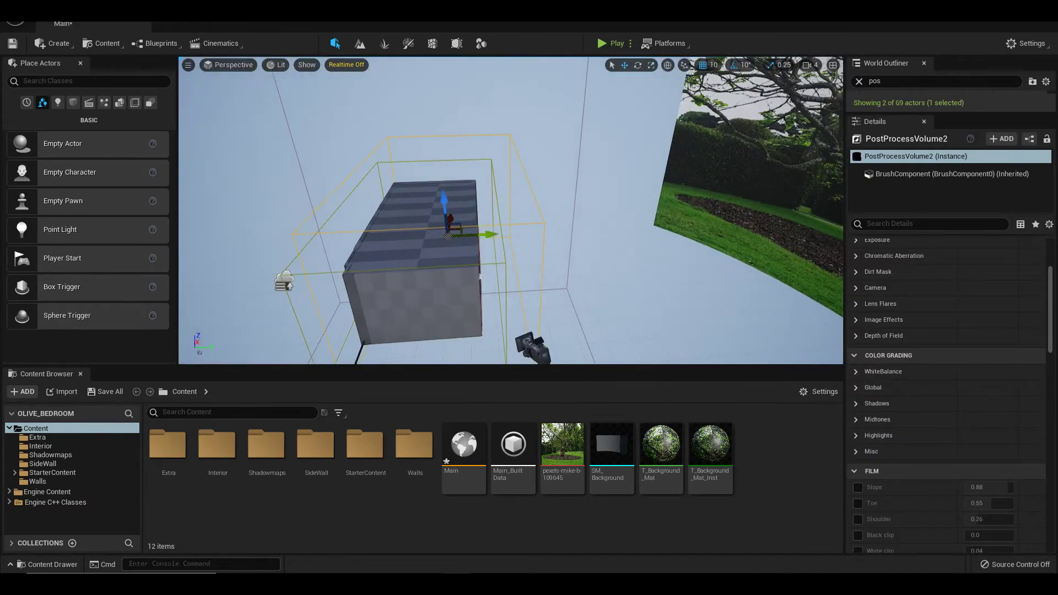
Step: Orbit the viewport around the post process volume
left_click_drag(480, 277, 418, 275, "alt")
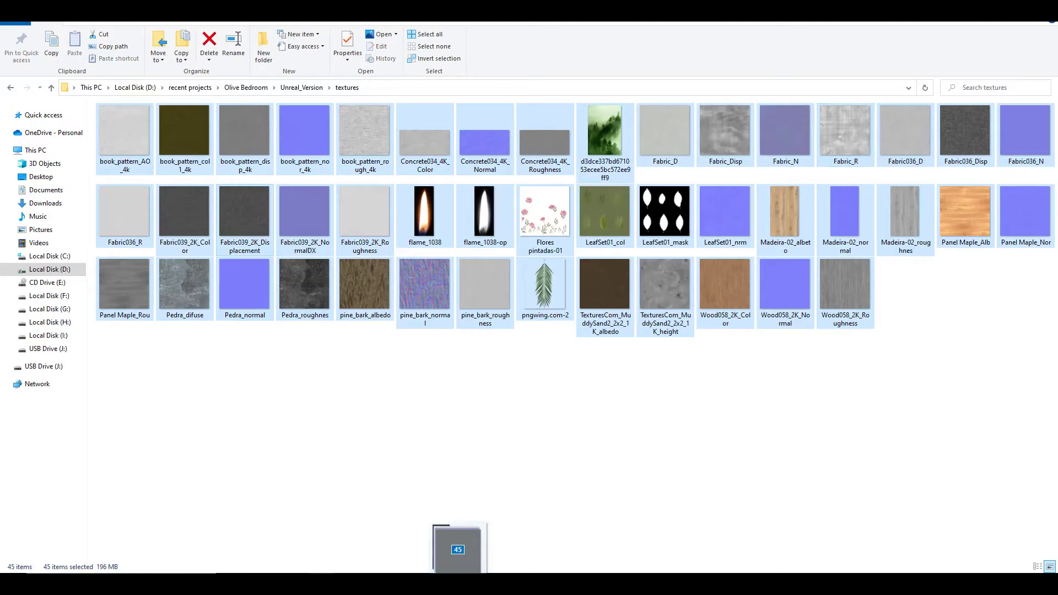
Step: Drag the 45 texture files into Unreal, then search Quixel Bridge for 'Wall'
left_click_drag(457, 550, 837, 551)
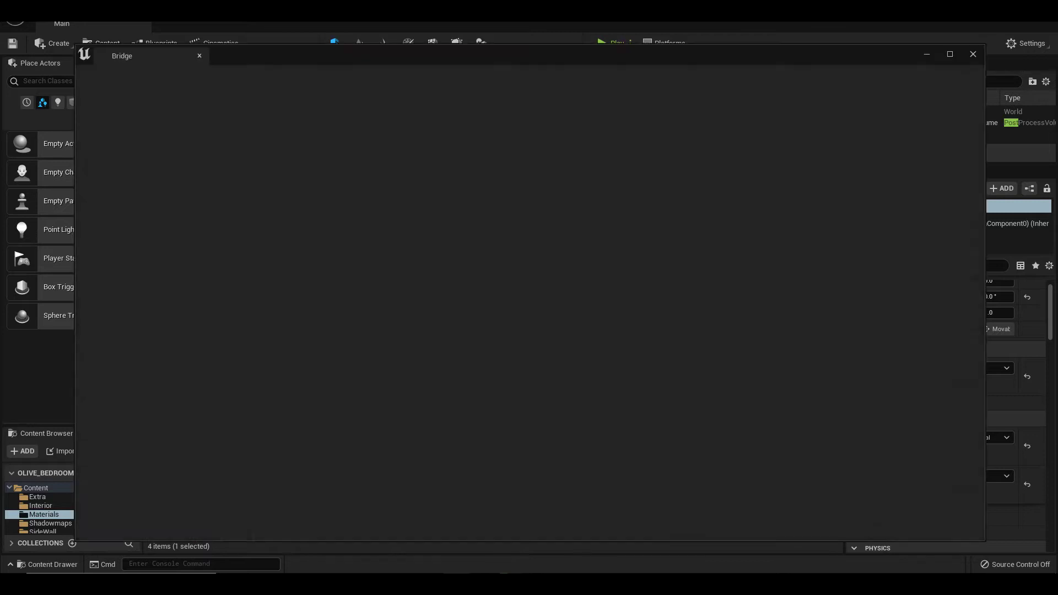
type("Wall")
key("Return")
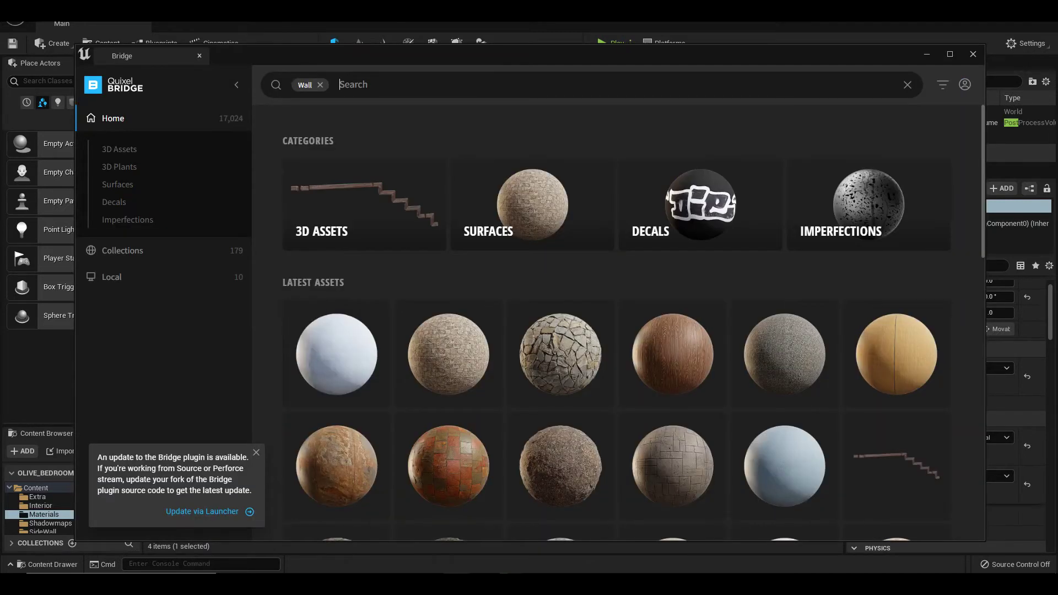
scroll(617, 331, "down", 3)
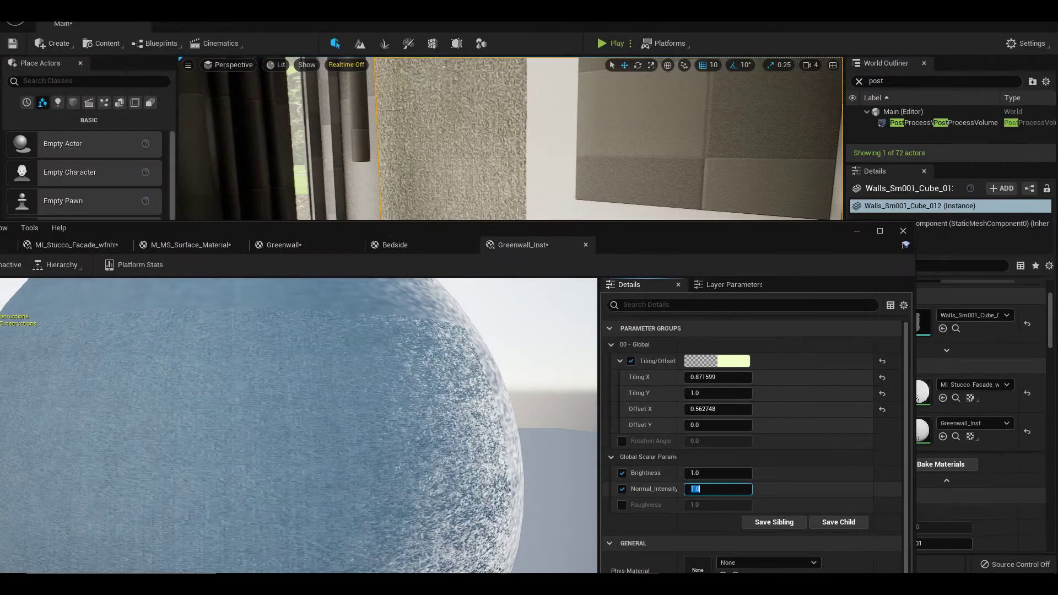
Step: Set Greenwall_Inst's Normal_Intensity to 0.04
type("4")
left_click(717, 377)
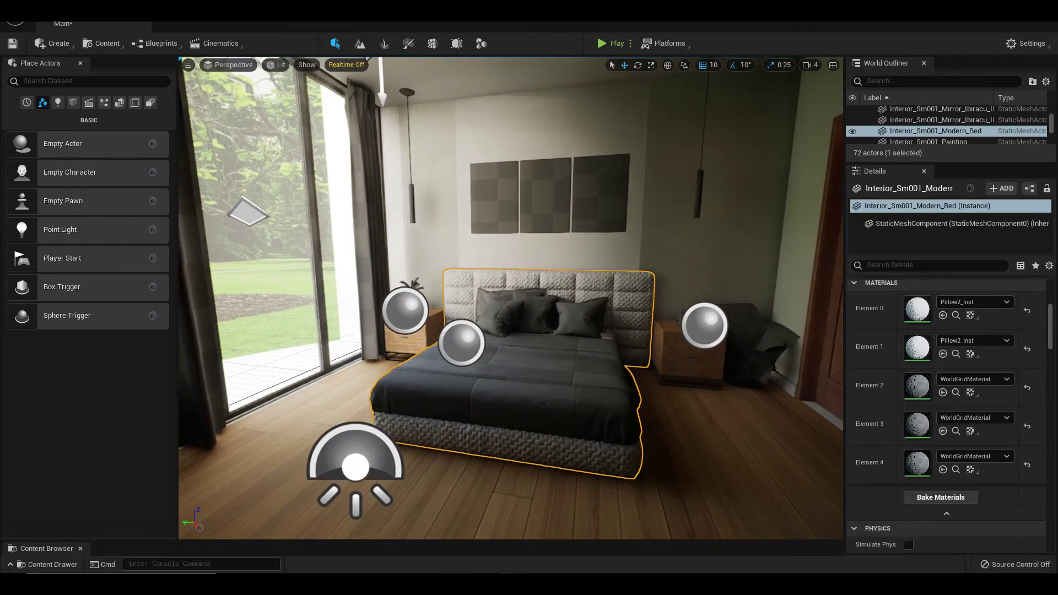
Step: Set the fabric material's Tiling X and Tiling Y to 10
type("10")
key("Tab")
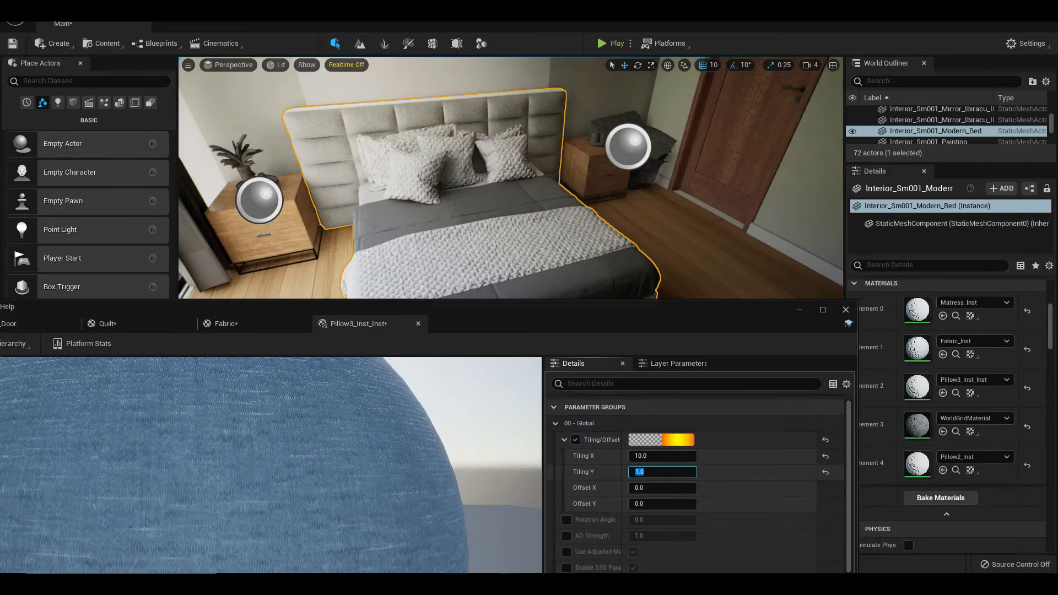
type("10")
key("Return")
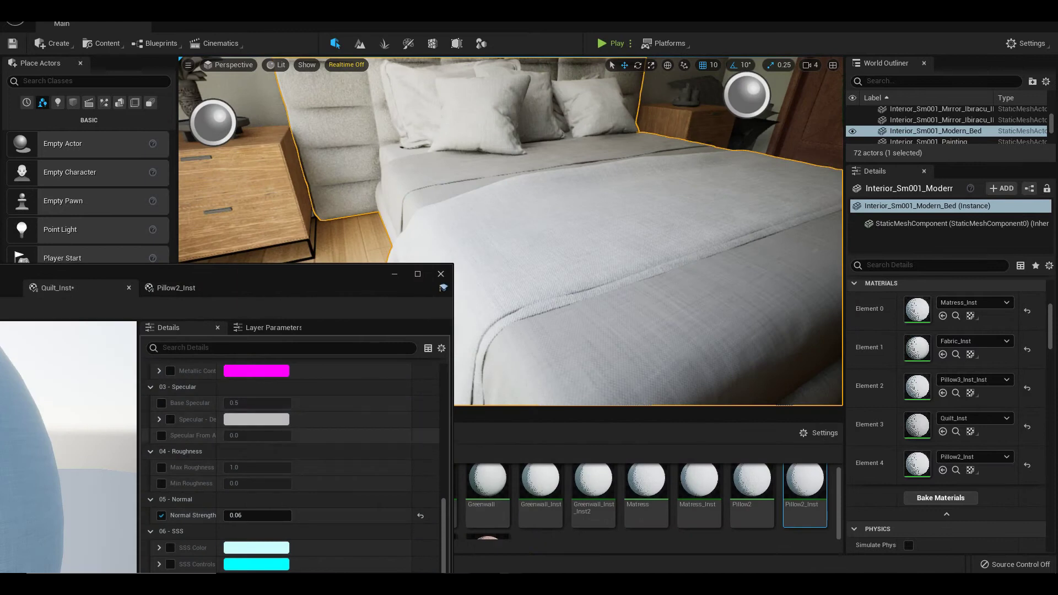
Step: Tint the albedo greyish-green by pasting its hex colour
scroll(292, 468, "up", 5)
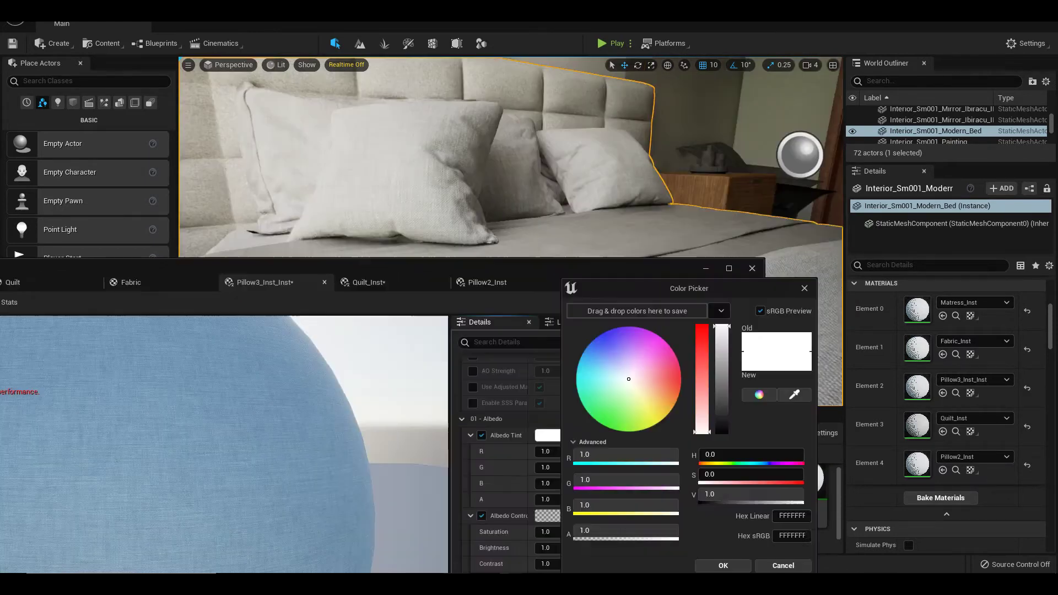
key("ctrl+v")
key("Return")
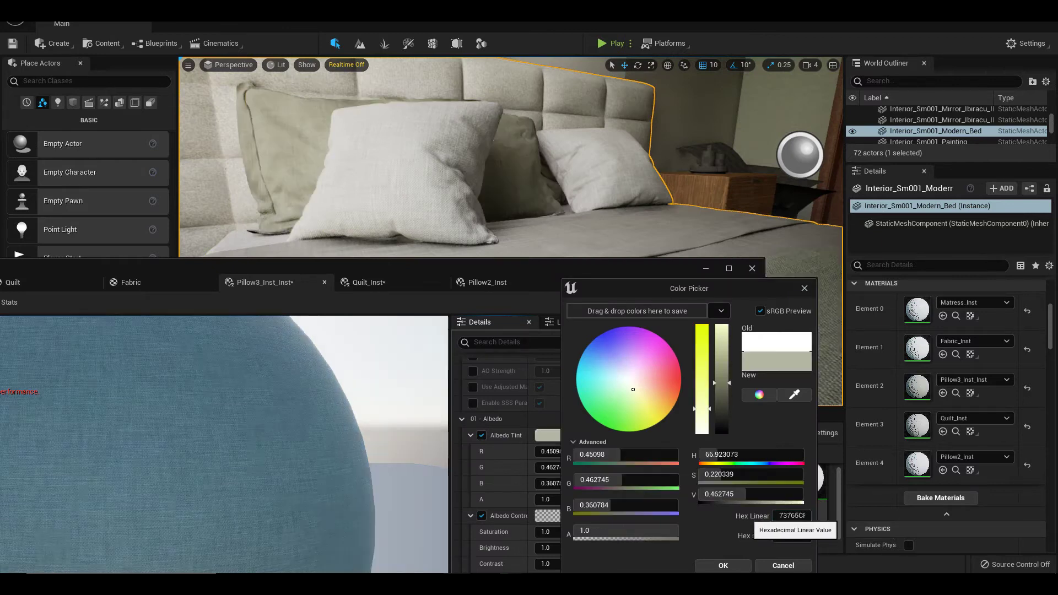
left_click(723, 566)
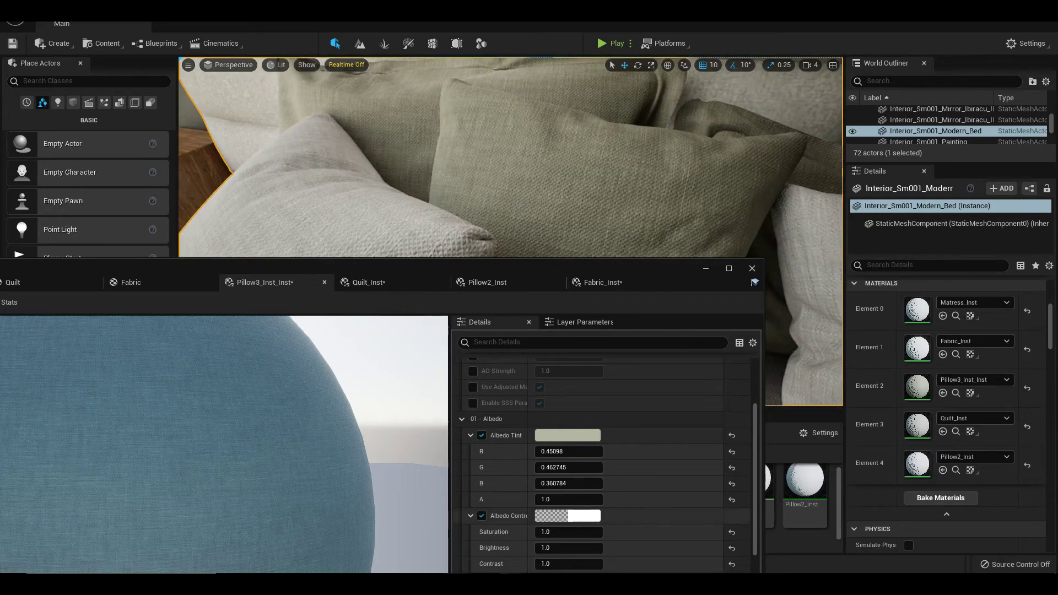
Step: Raise Pillow3_Inst_Inst's Tiling X and Tiling Y to 15
scroll(601, 468, "up", 2)
scroll(601, 469, "up", 3)
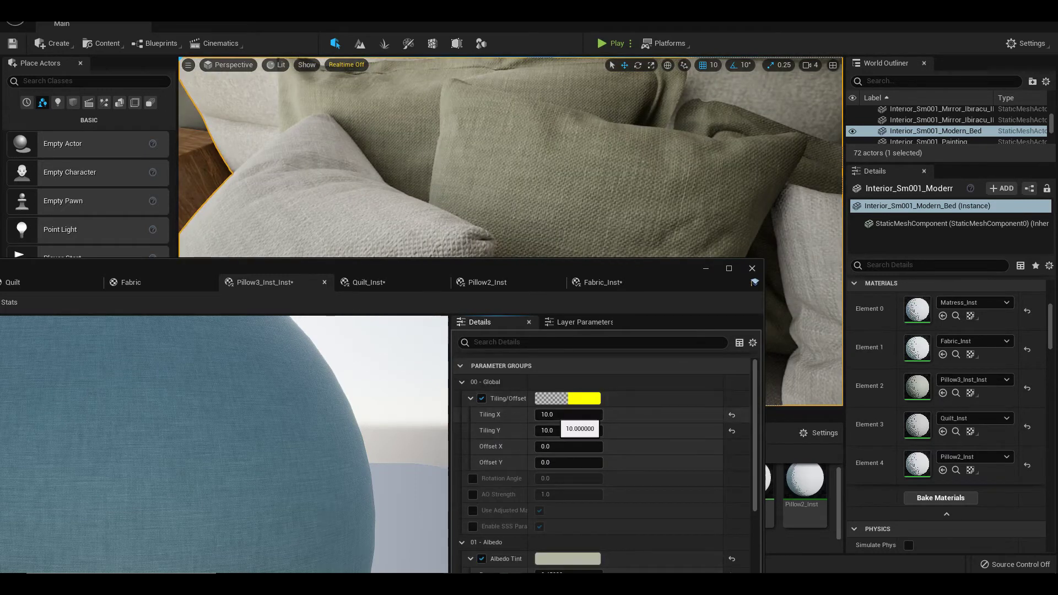
type("15")
key("Tab")
key("Return")
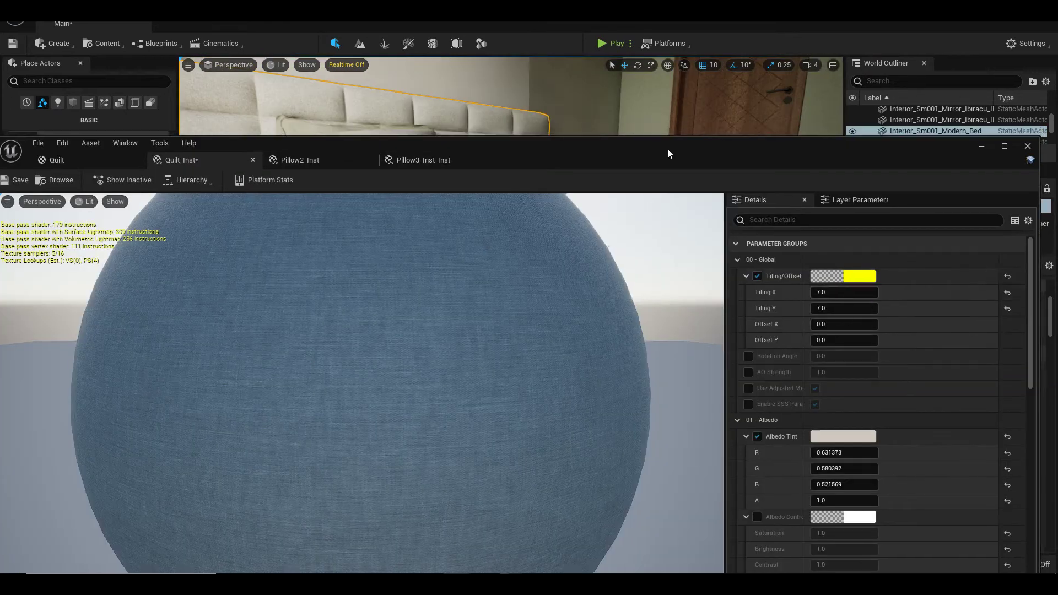
Step: Set Quilt_Inst's Tiling X and Tiling Y to 10
left_click_drag(667, 153, 521, 368)
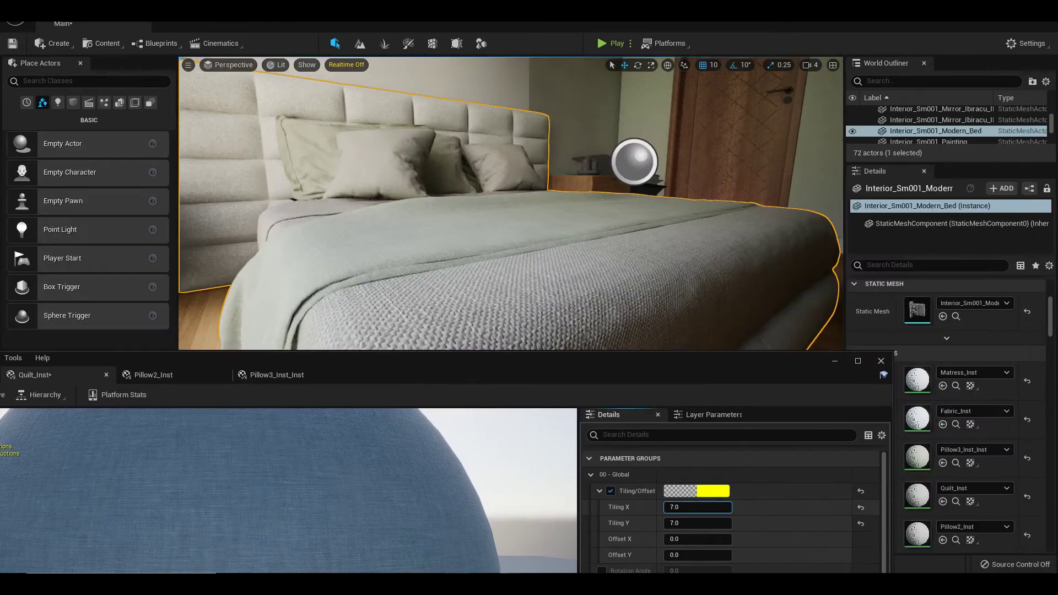
key("Tab")
type("10")
key("Return")
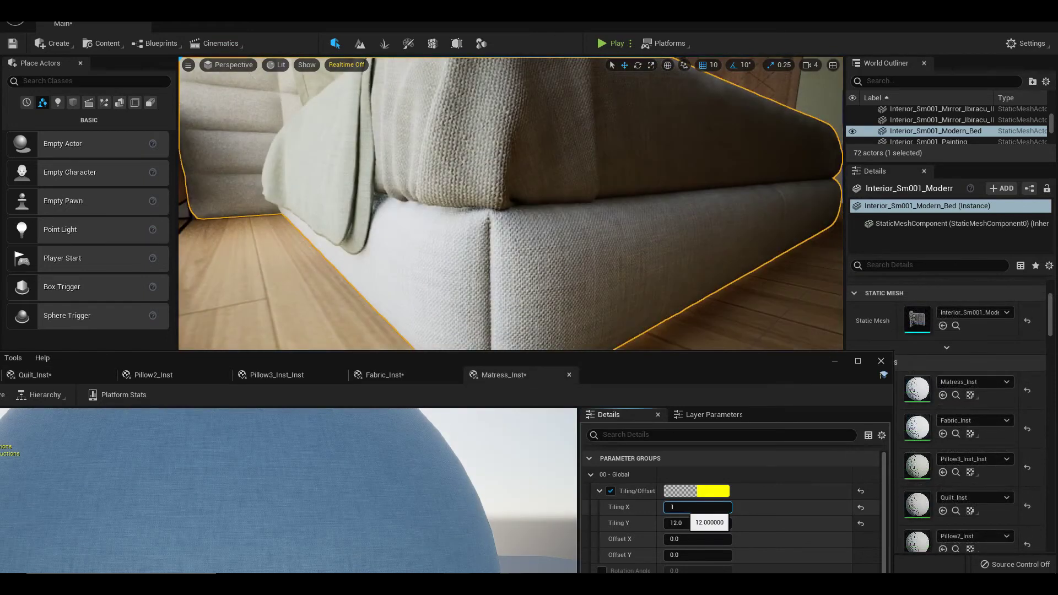
Step: Set Matress_Inst's Tiling X to 16 and its Normal Strength to 0.4
type("6")
key("Tab")
scroll(733, 513, "down", 5)
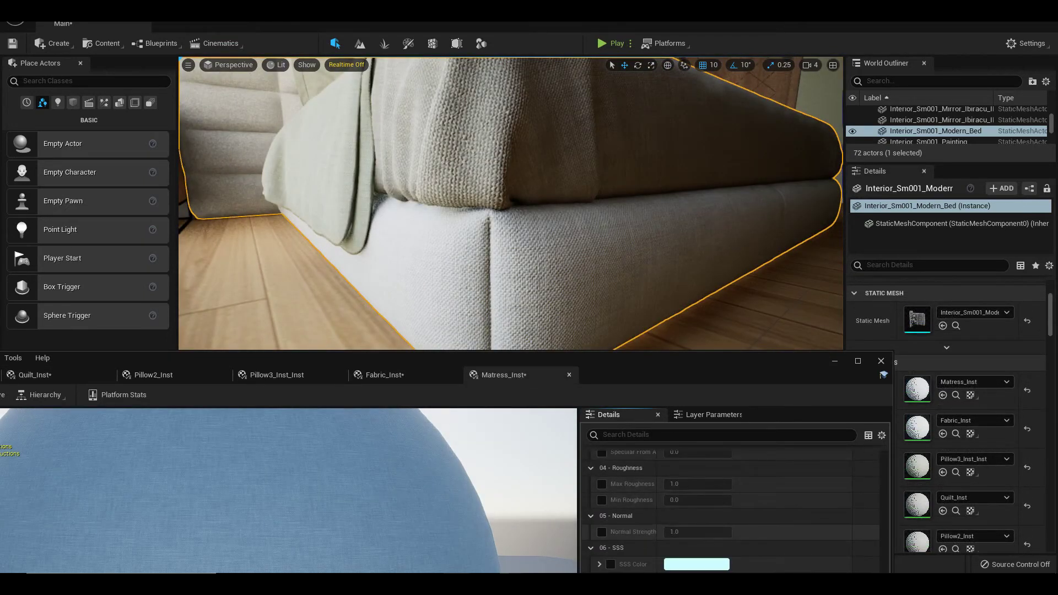
type("4")
key("Return")
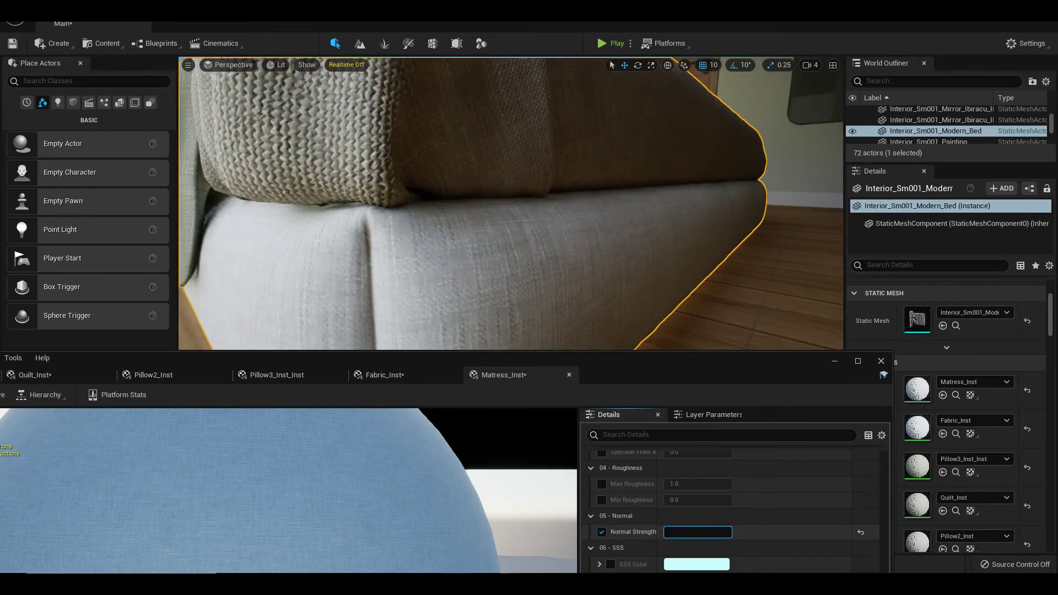
key("Return")
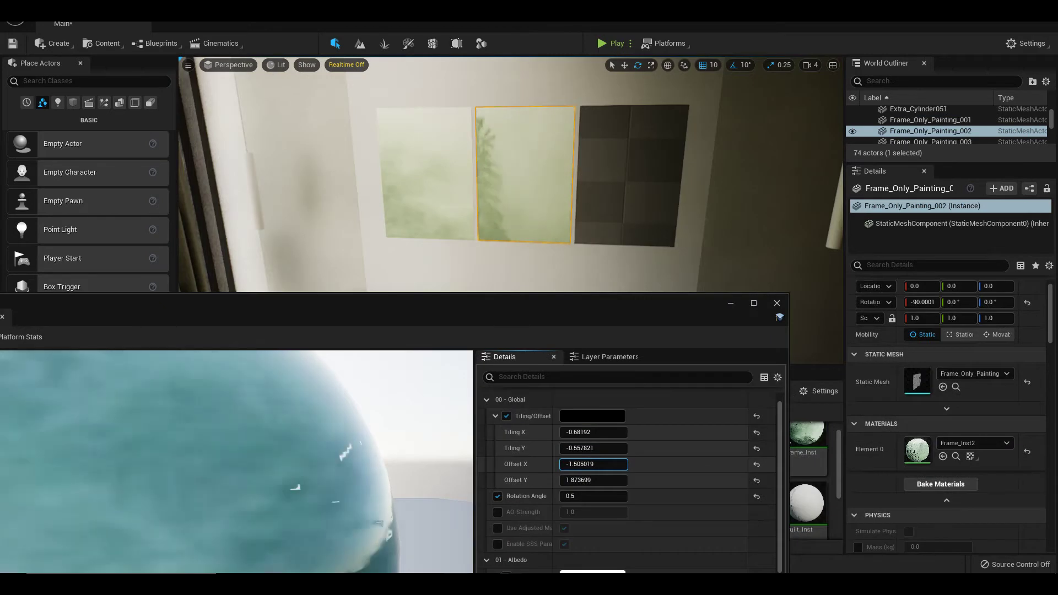
Step: Adjust Frame_Inst2's Offset X to shift the tree image, and slide the cine camera toward the nightstand
mouse_move(593, 464)
left_mouse_down()
mouse_move(579, 464)
mouse_move(584, 448)
left_mouse_up()
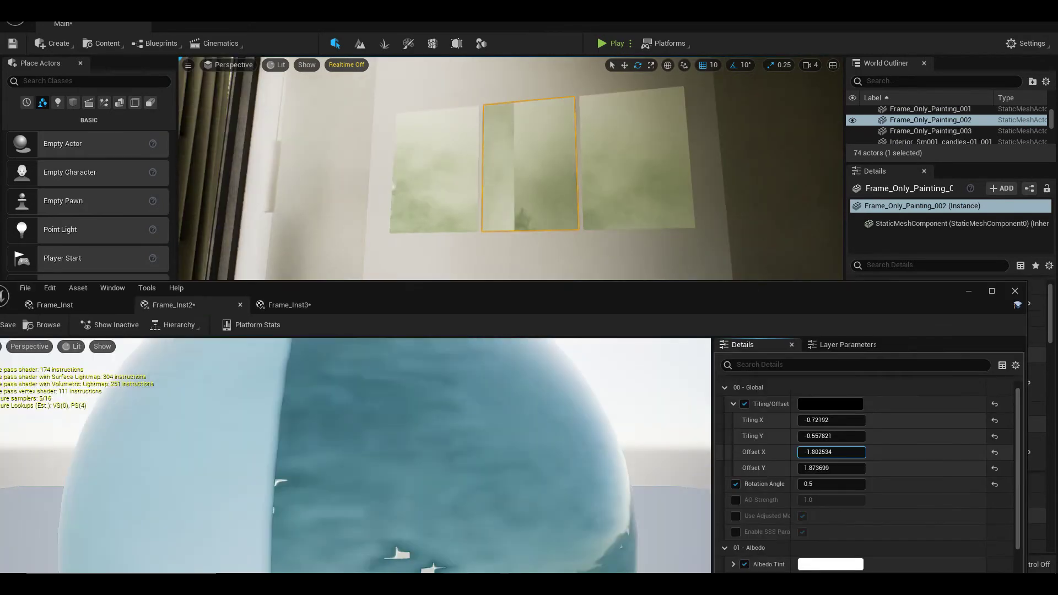
left_click_drag(831, 452, 849, 452)
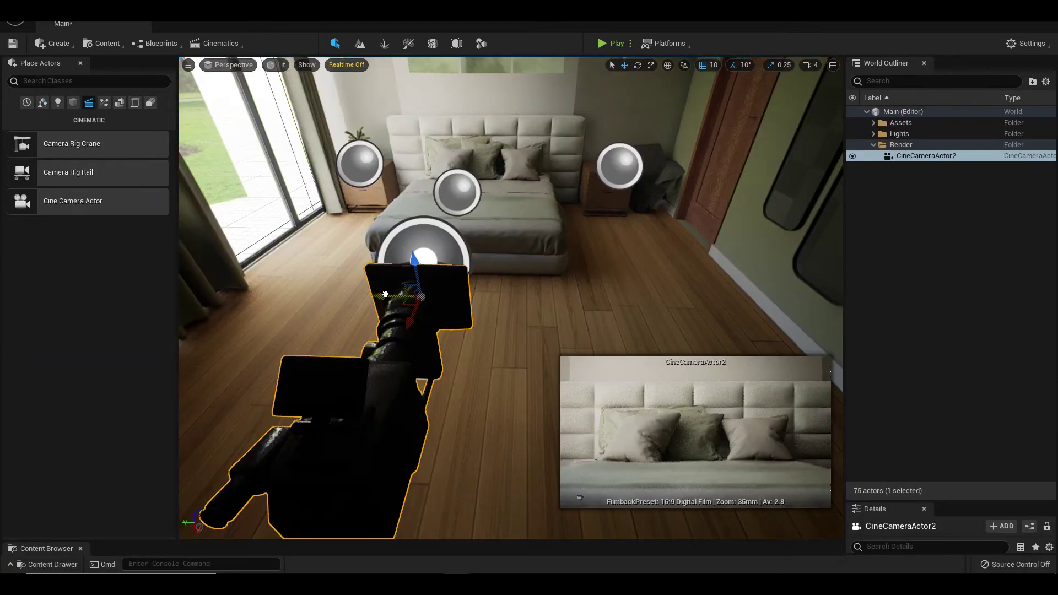
left_click_drag(385, 295, 276, 295)
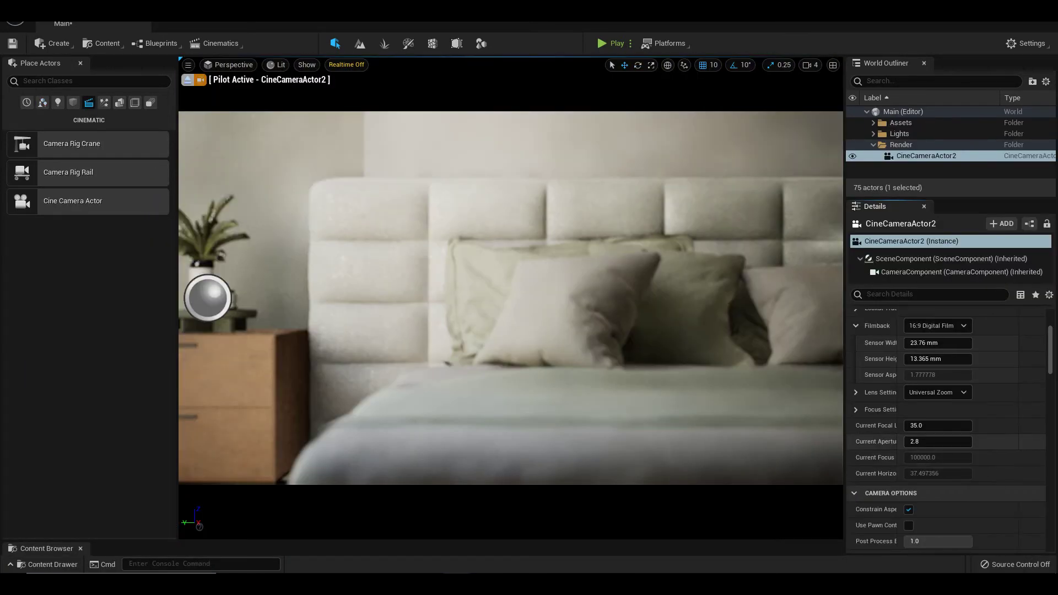
Step: Focus the cine camera on the pillows with the eyedropper and save the level
scroll(946, 485, "down", 2)
left_click(589, 298)
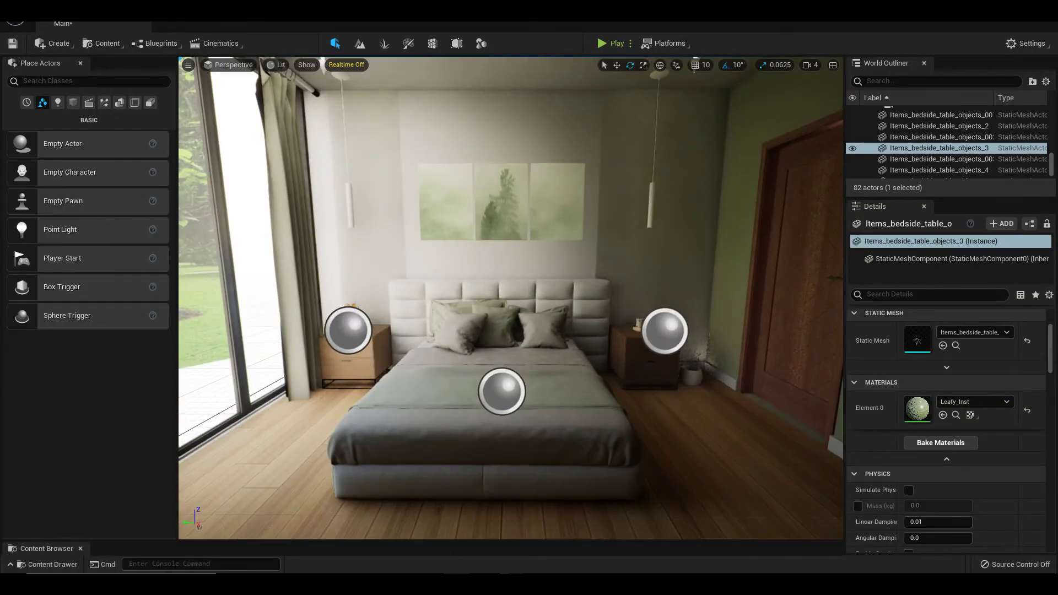
key("ctrl+s")
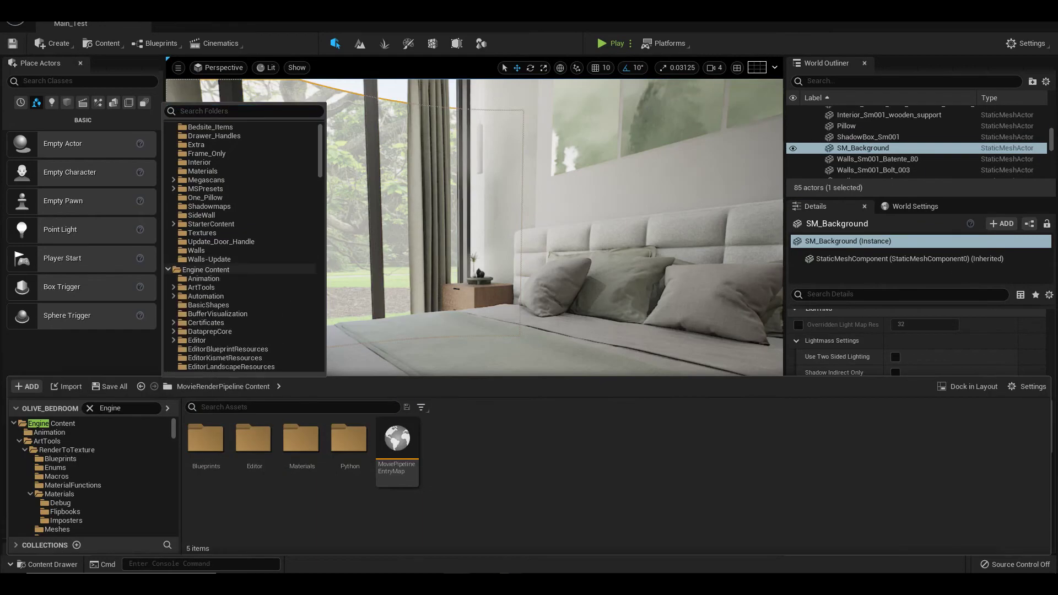
Step: Open the engine's Editor content folder and edit the TdrDelay value
scroll(242, 248, "down", 1)
left_click(197, 323)
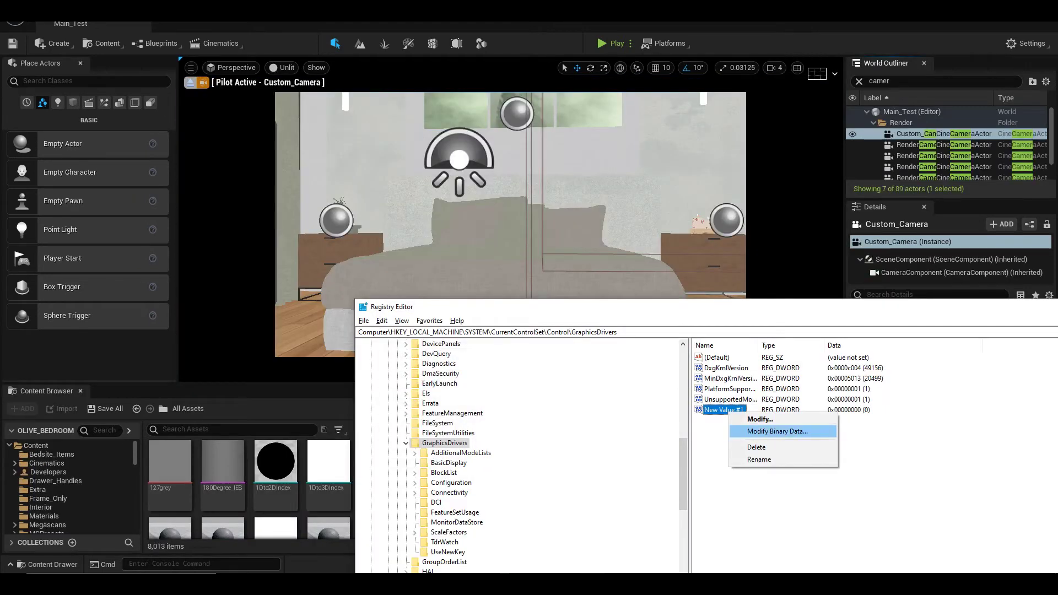
type("TdrDelay")
key("Return")
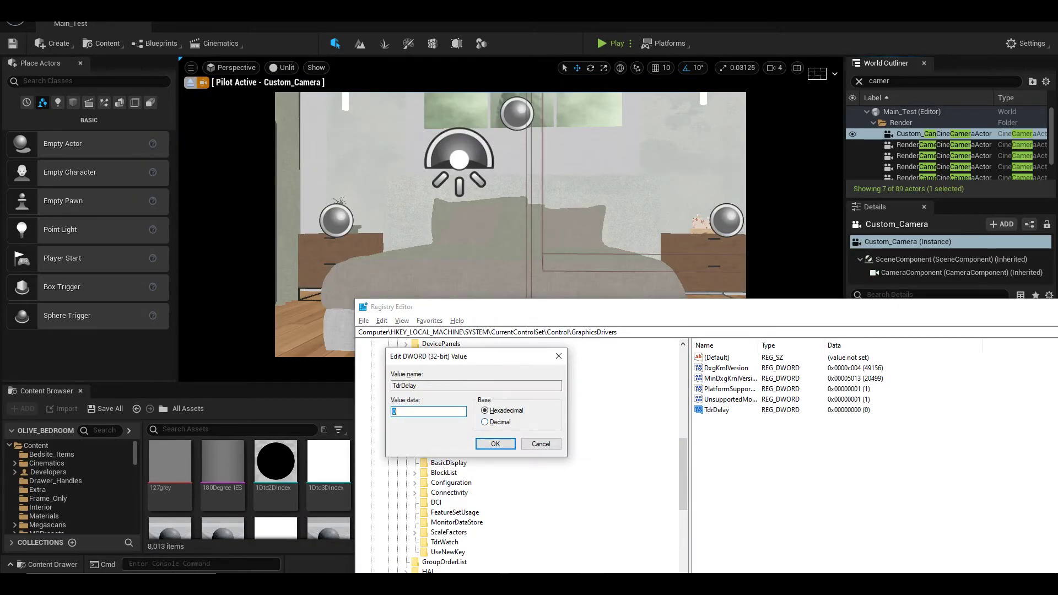
key("Return")
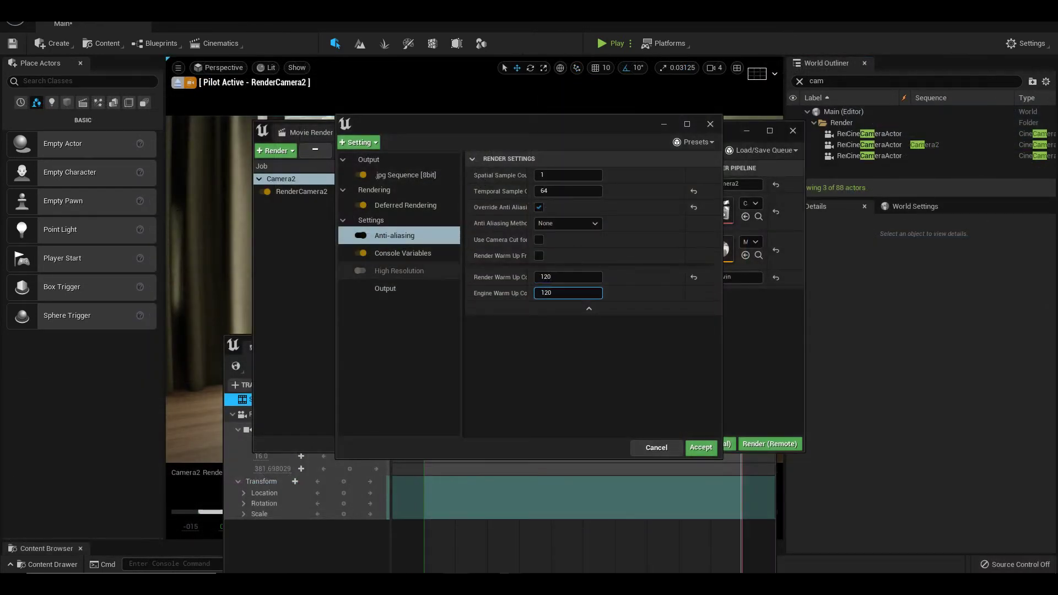
Step: Show the Console Variables settings of the movie render job
left_click(403, 253)
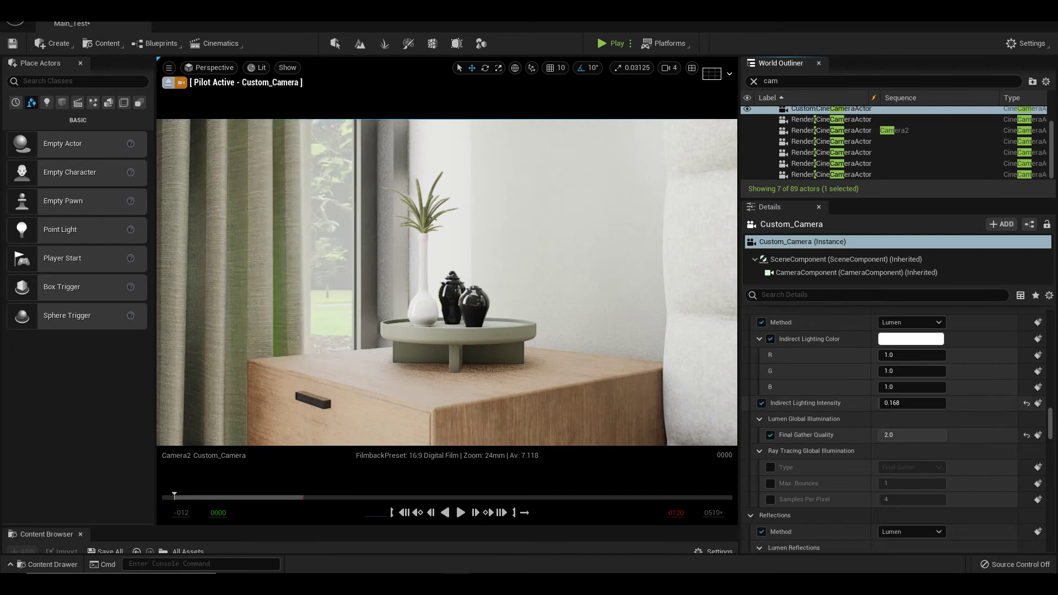
Step: Set Custom_Camera's focus method to Manual and focus on the nightstand vases
scroll(893, 430, "up", 5)
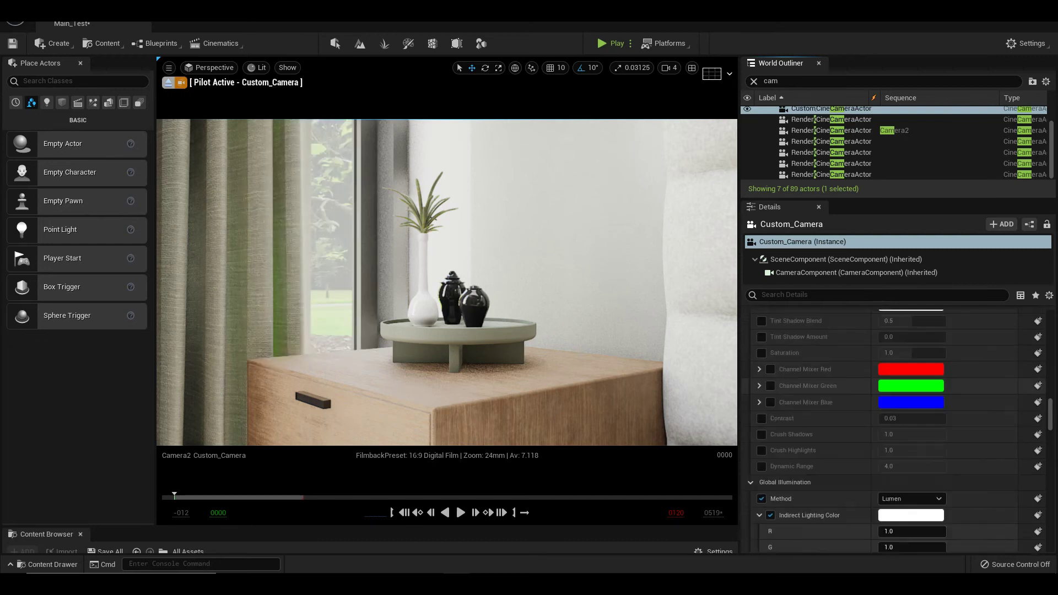
scroll(893, 430, "up", 5)
scroll(893, 429, "up", 5)
scroll(893, 430, "up", 5)
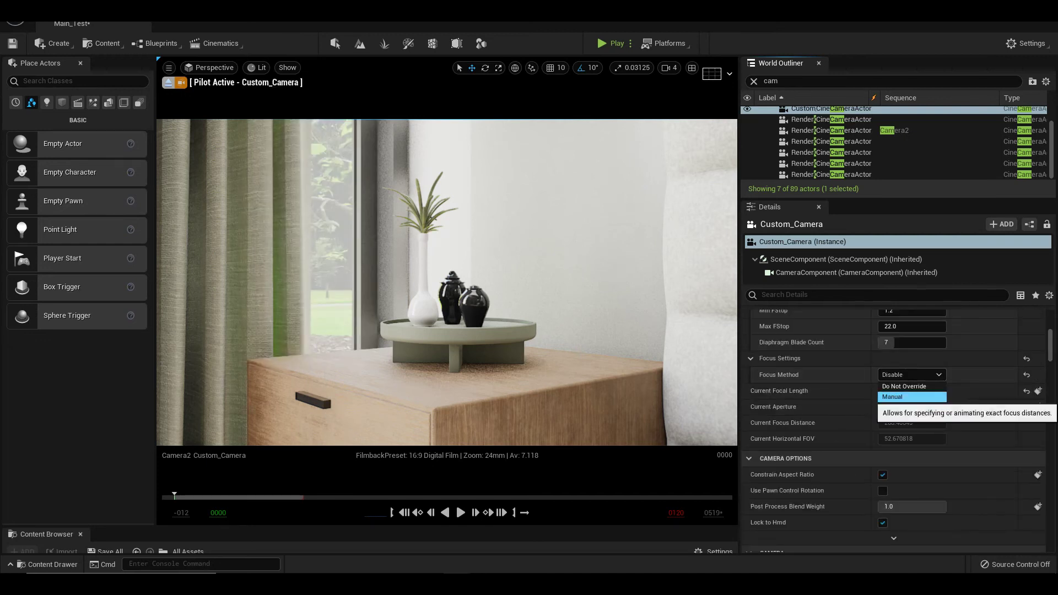
left_click(912, 397)
left_click(471, 298)
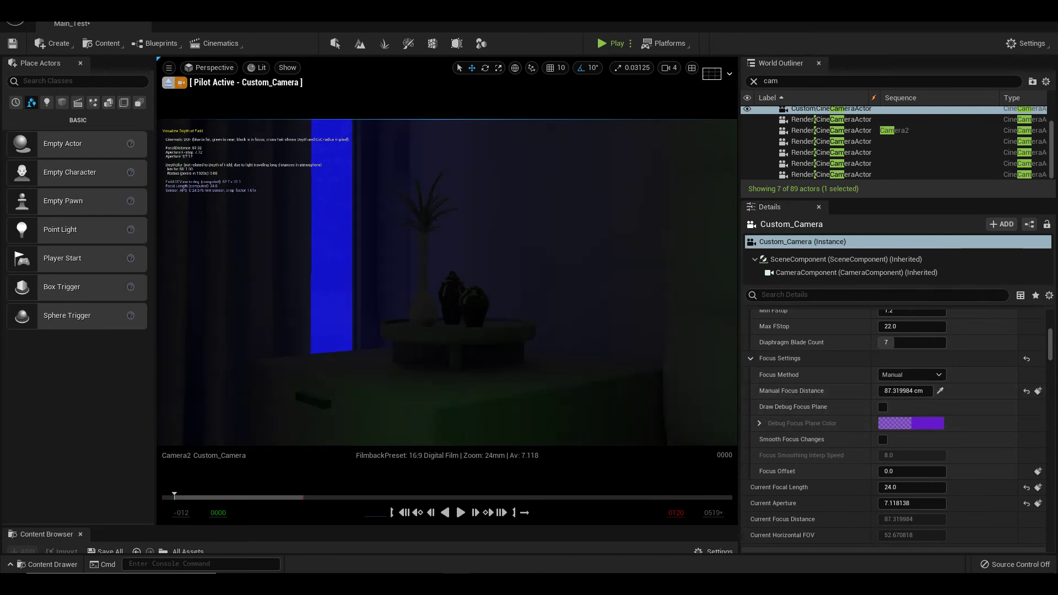
Step: Turn off Show > Advanced > Depth of Field Layers in the viewport
left_click(258, 67)
left_click(287, 67)
mouse_move(331, 376)
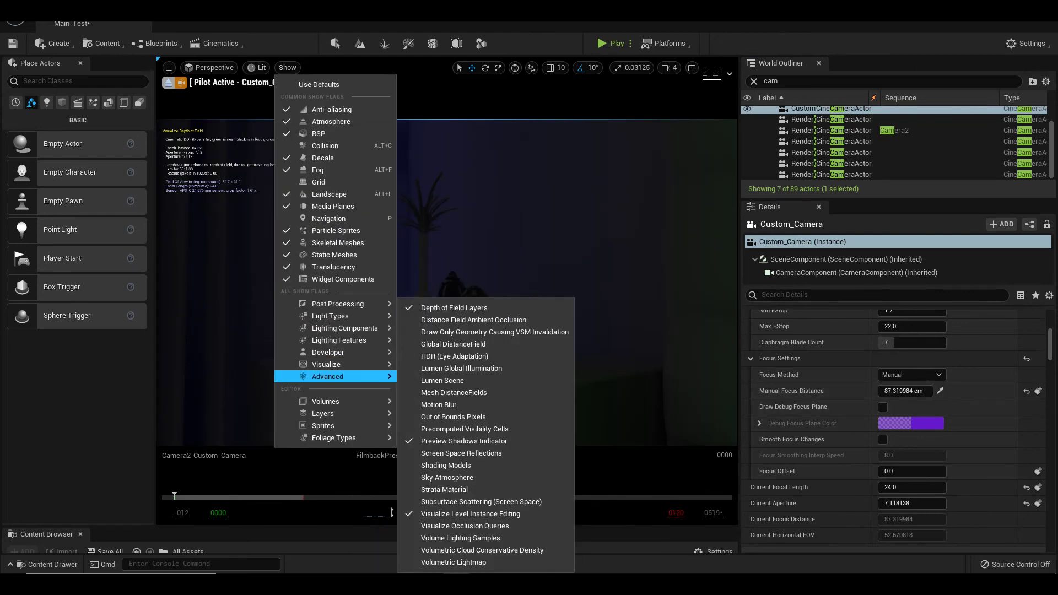
left_click(453, 307)
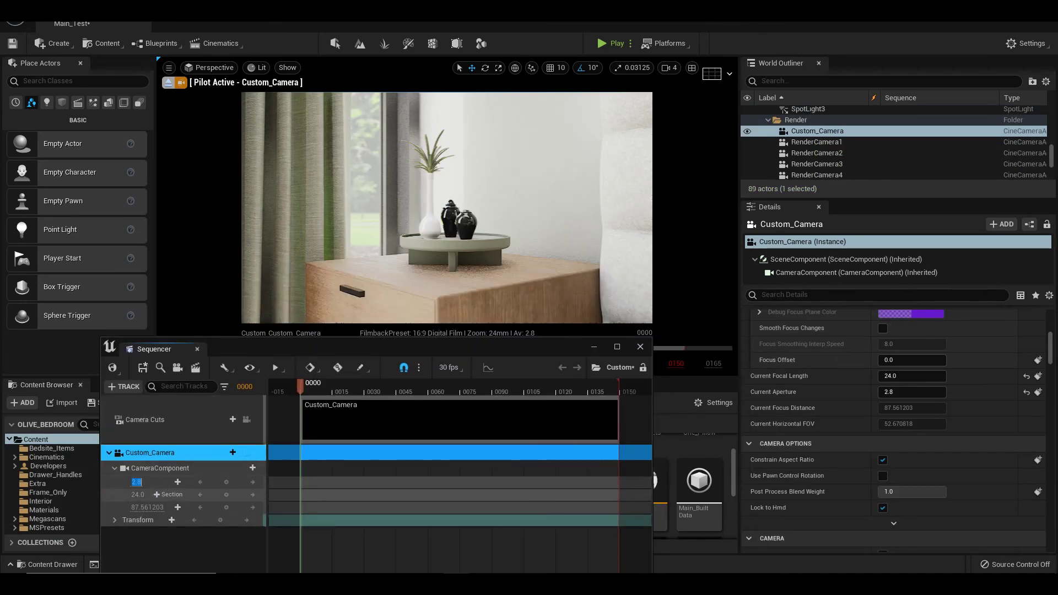
Step: Zoom the camera's focal length in to about 93 mm, then widen it to about 61 mm
left_click_drag(137, 494, 192, 495)
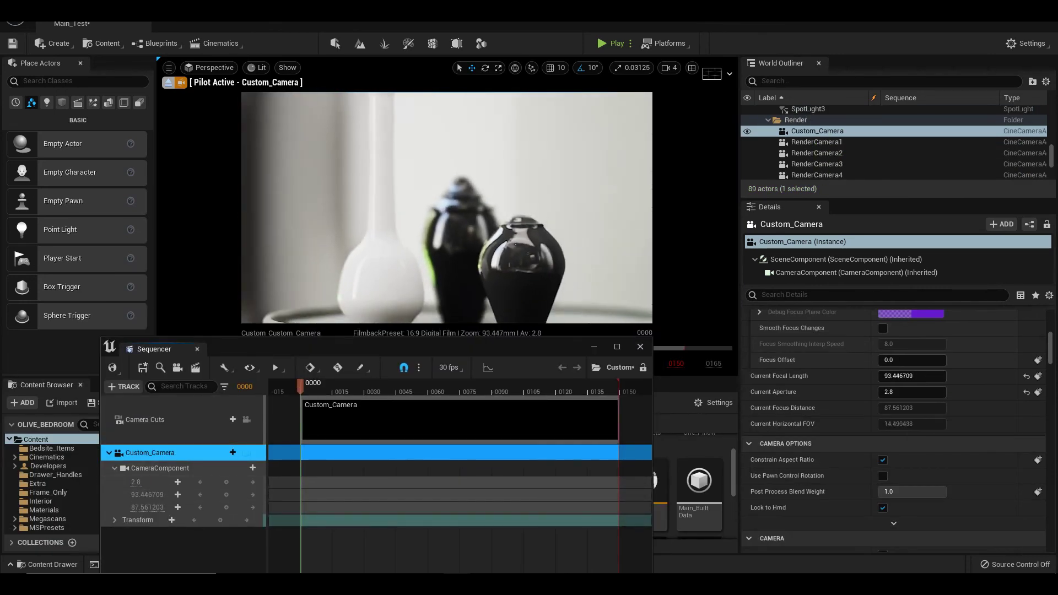
scroll(893, 430, "up", 3)
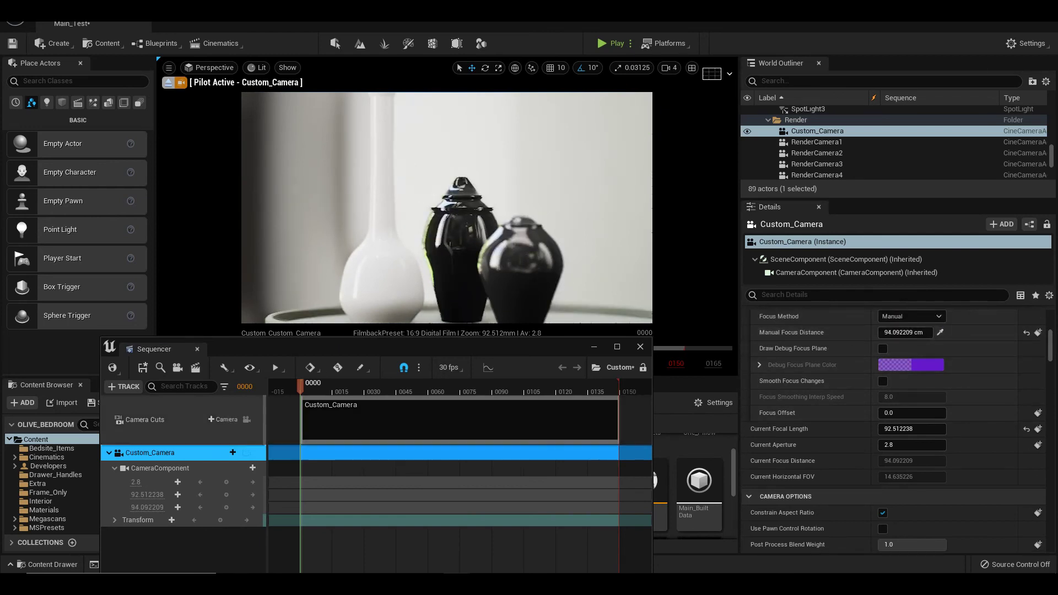
left_click_drag(147, 494, 92, 494)
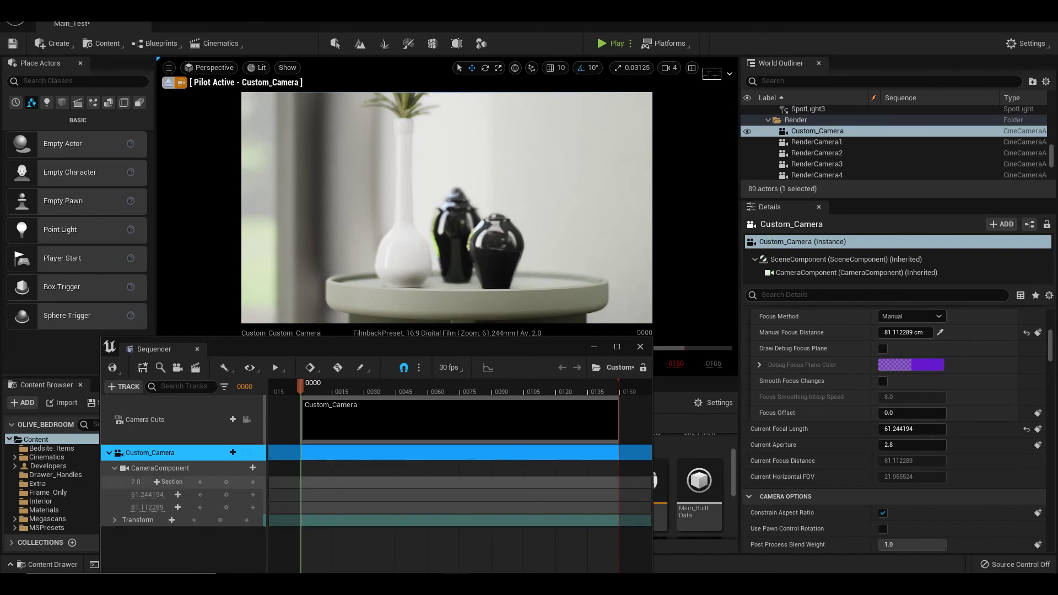